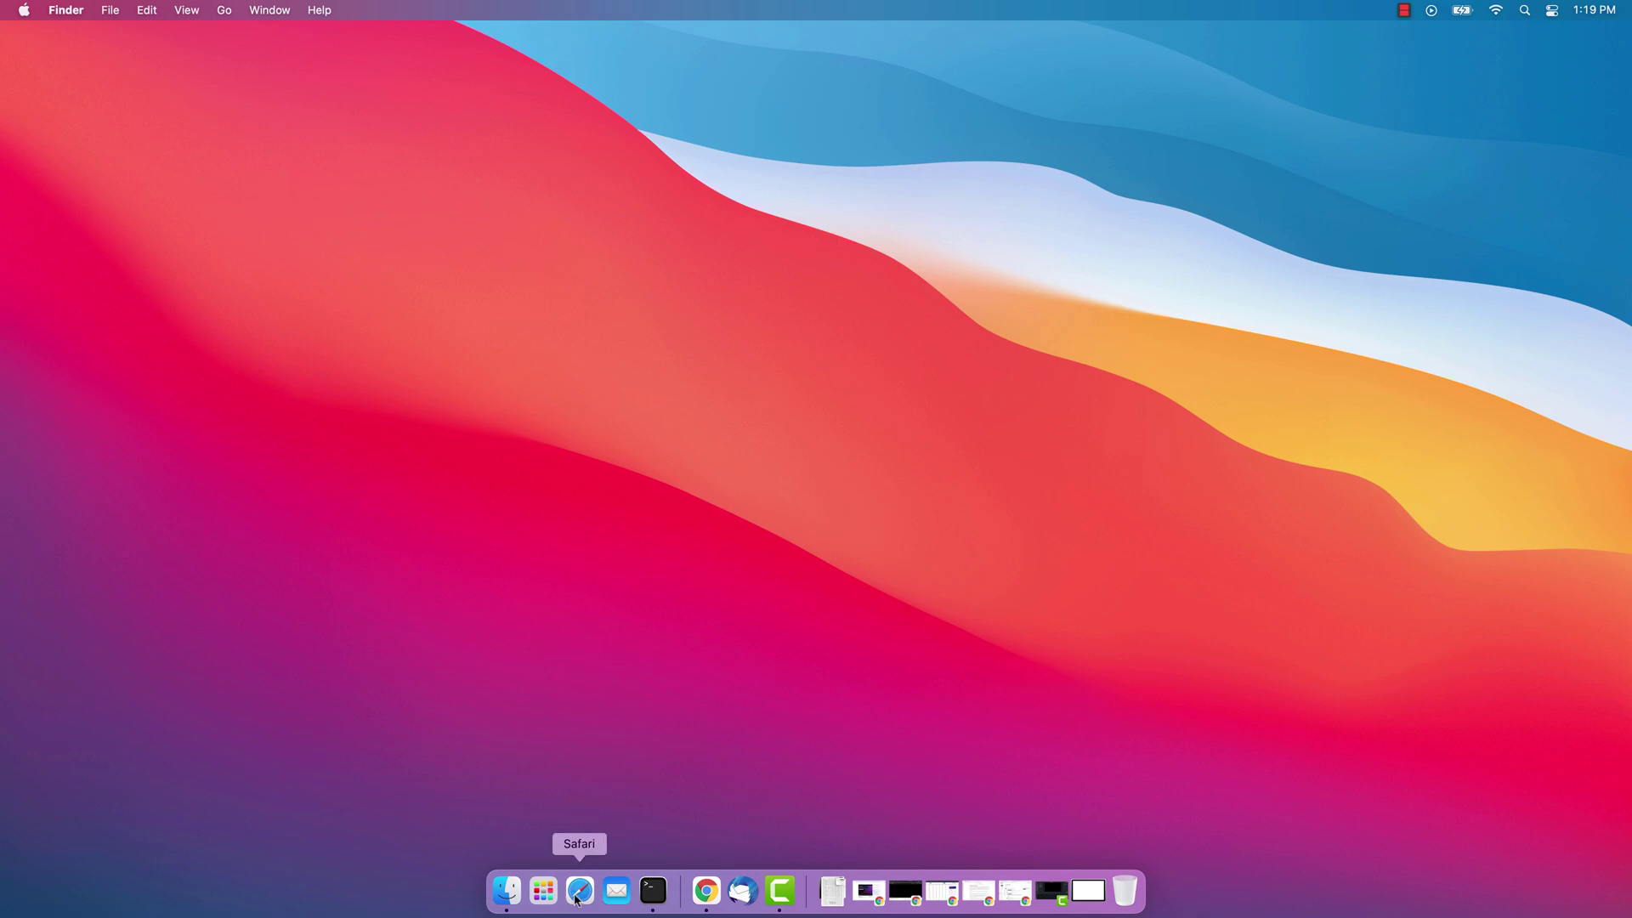
# - Go to python.org's full downloads list and open the Python 3.9.1 release page
pyautogui.write('python.org')
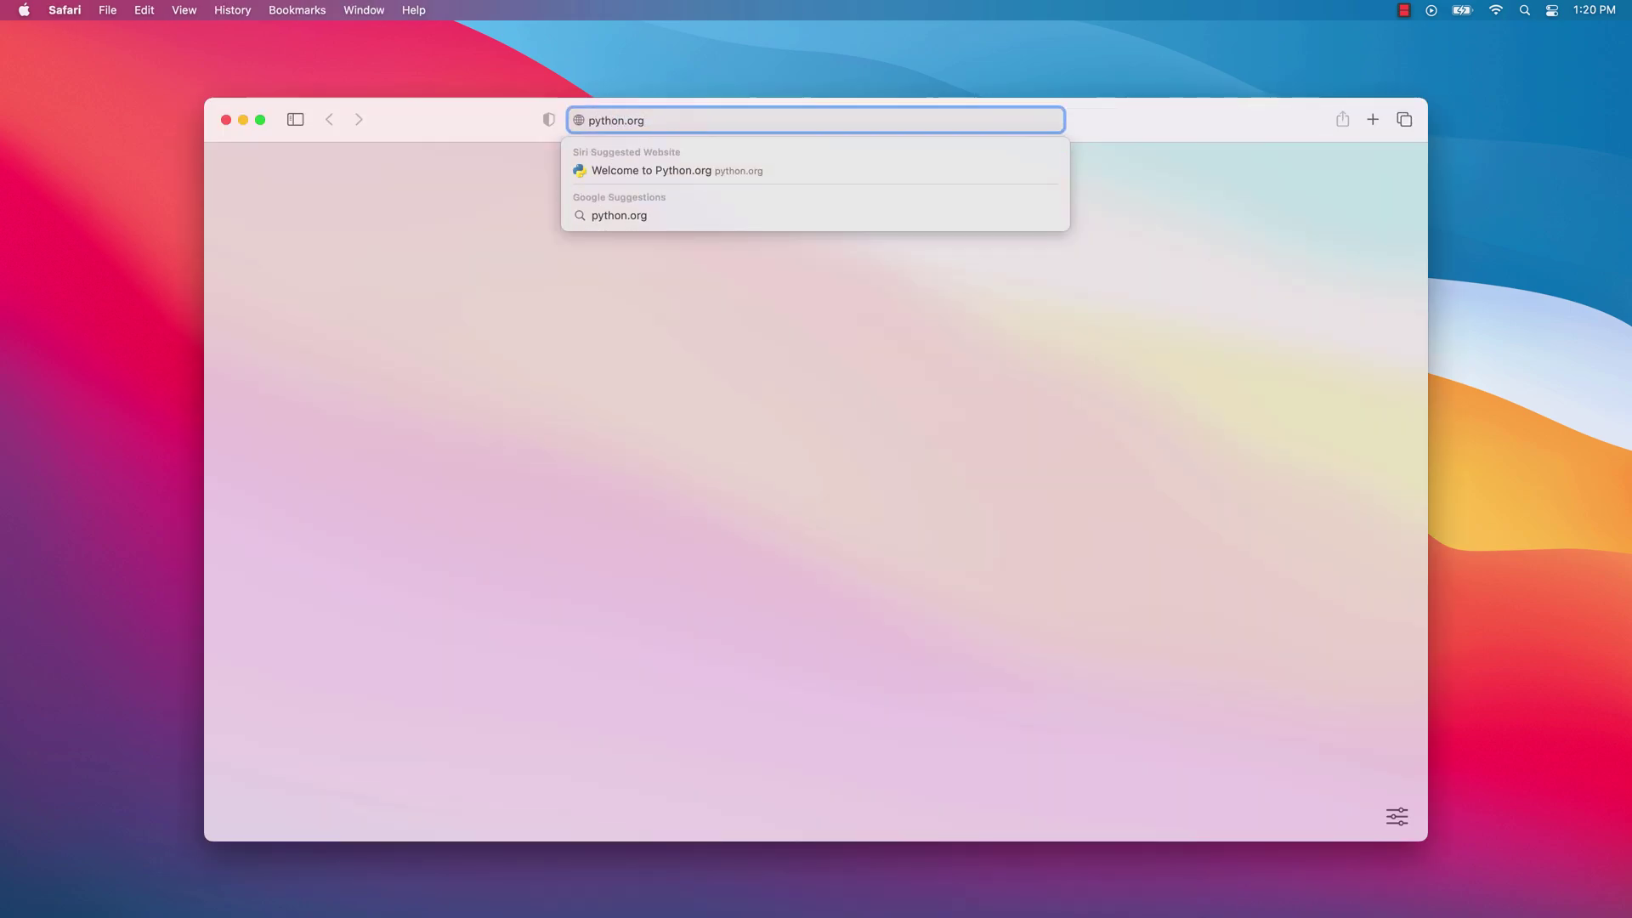
pyautogui.press('Return')
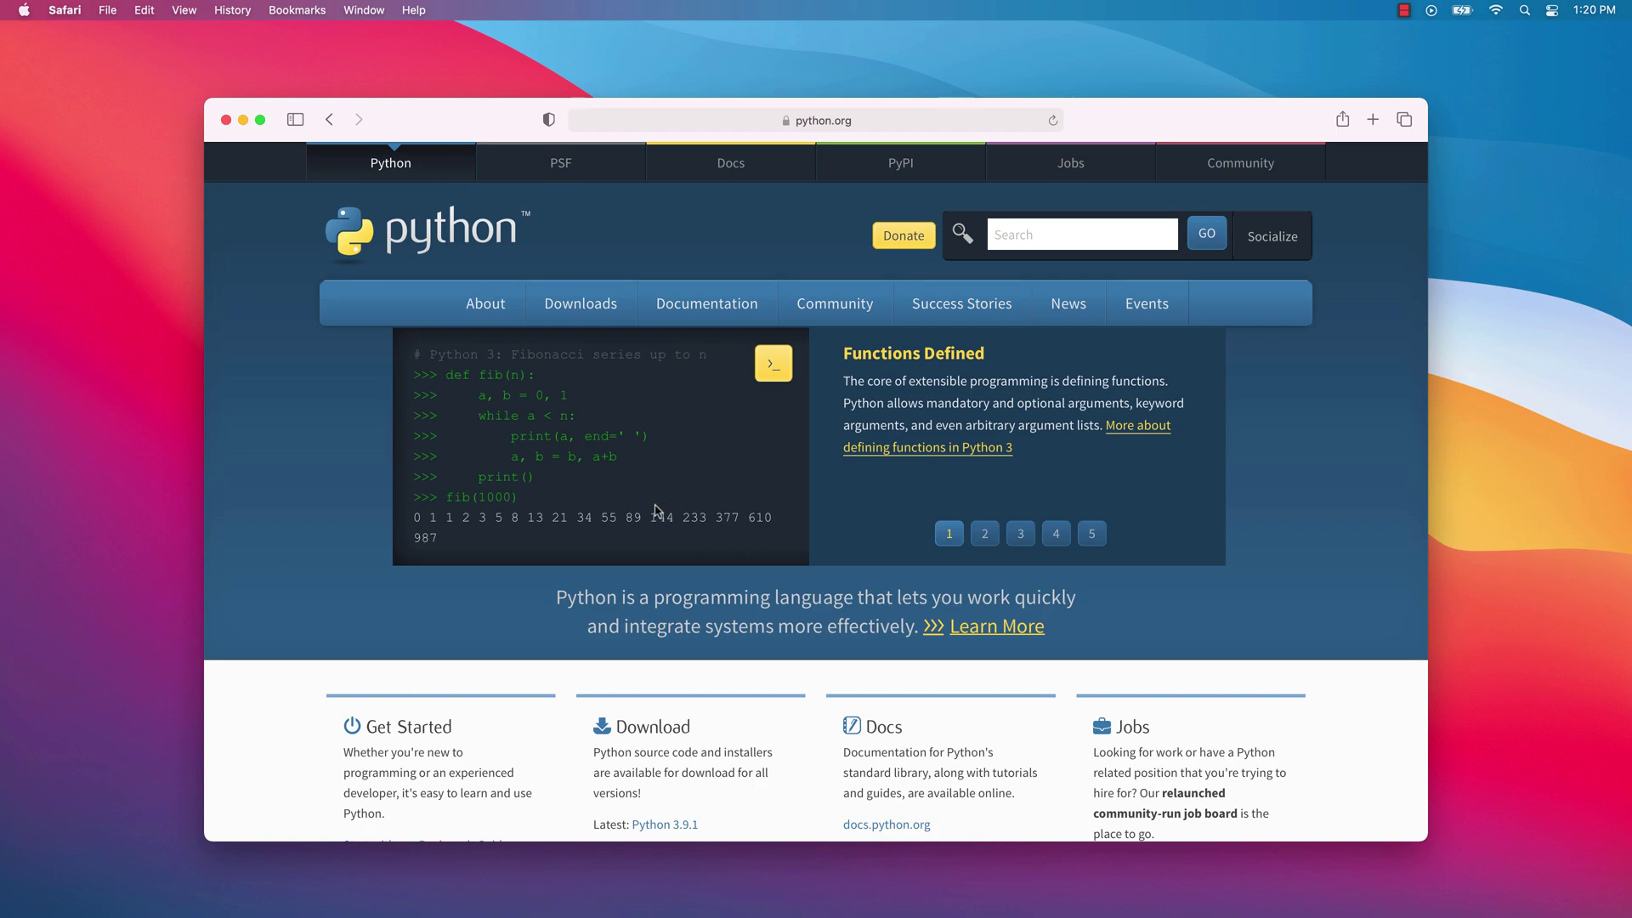
pyautogui.moveTo(586, 308)
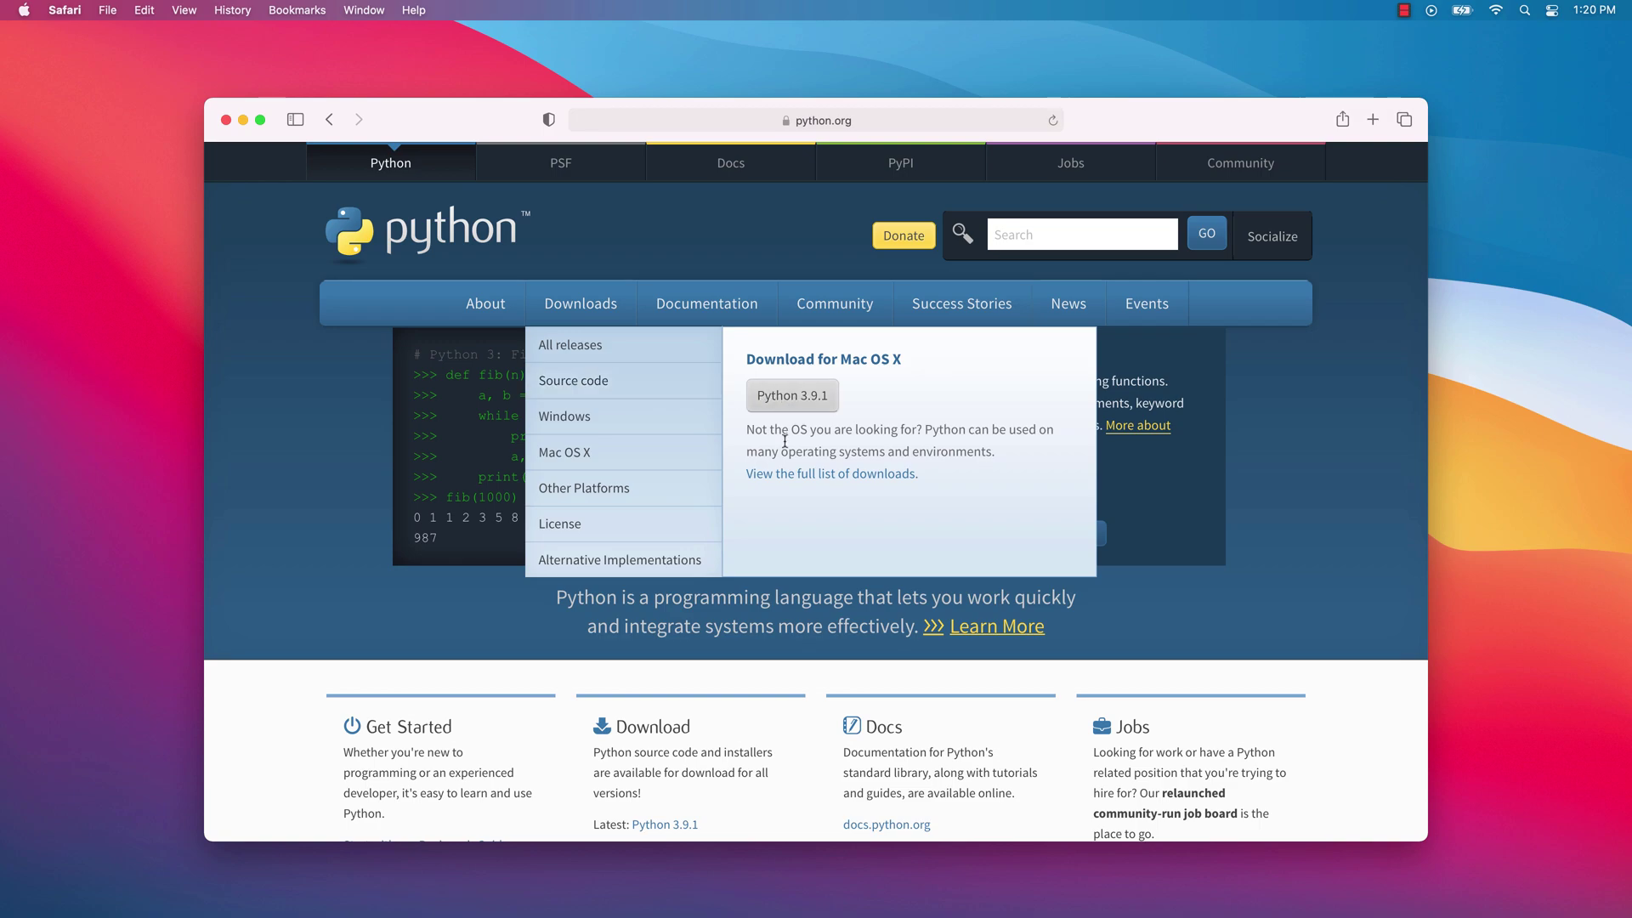
pyautogui.click(782, 476)
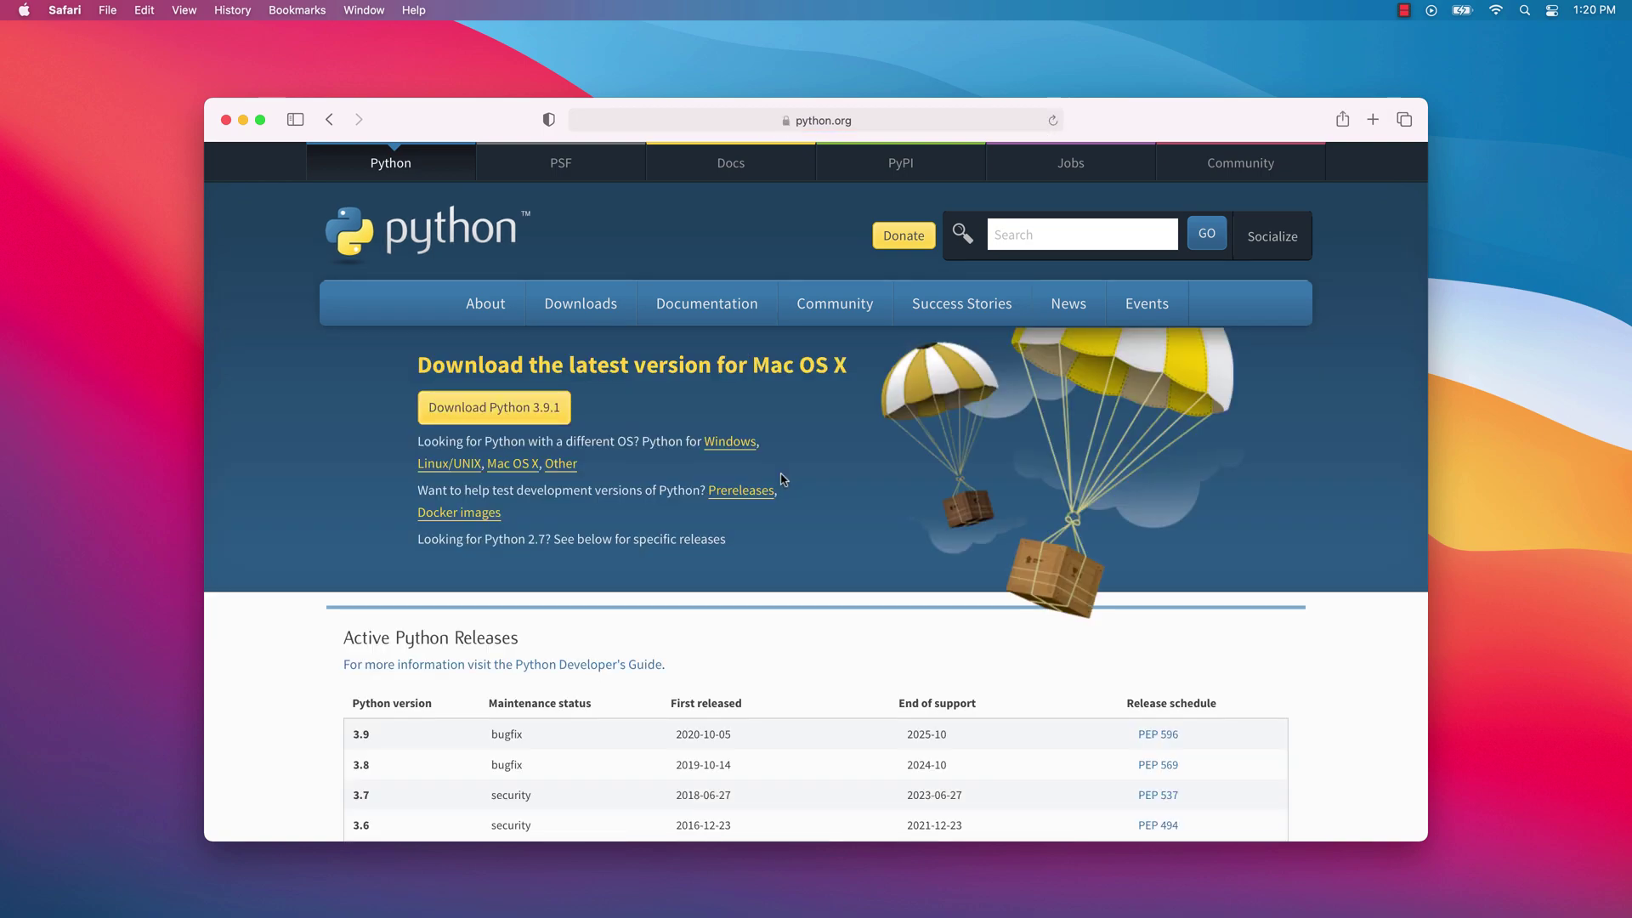
pyautogui.scroll(-5, 316, 512)
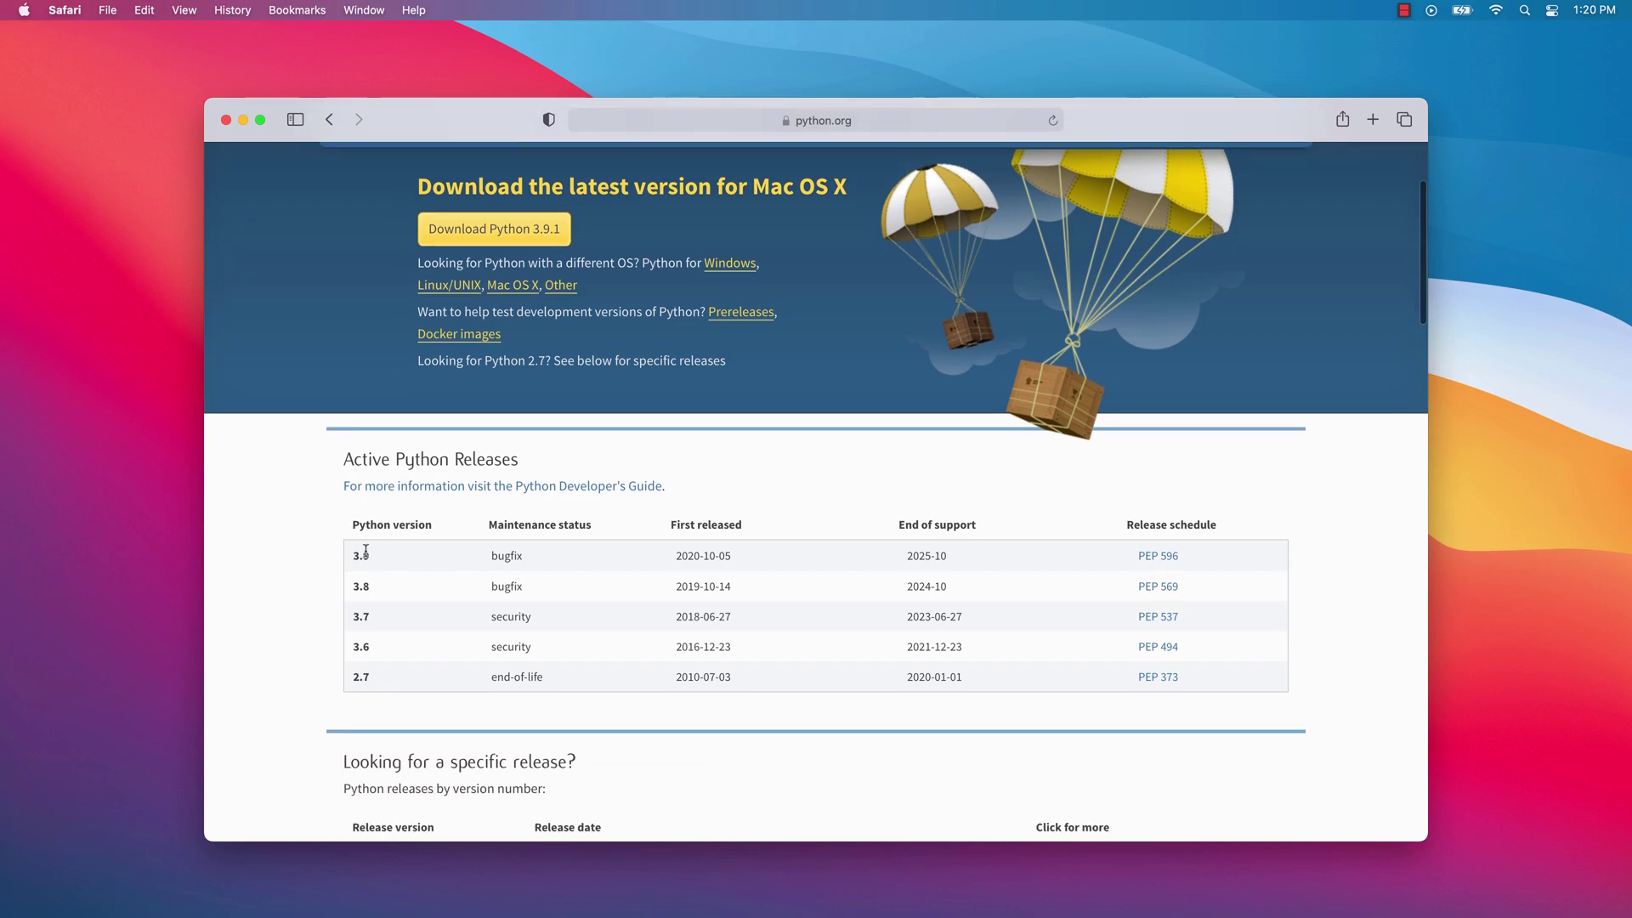
pyautogui.scroll(-5, 316, 587)
pyautogui.click(416, 504)
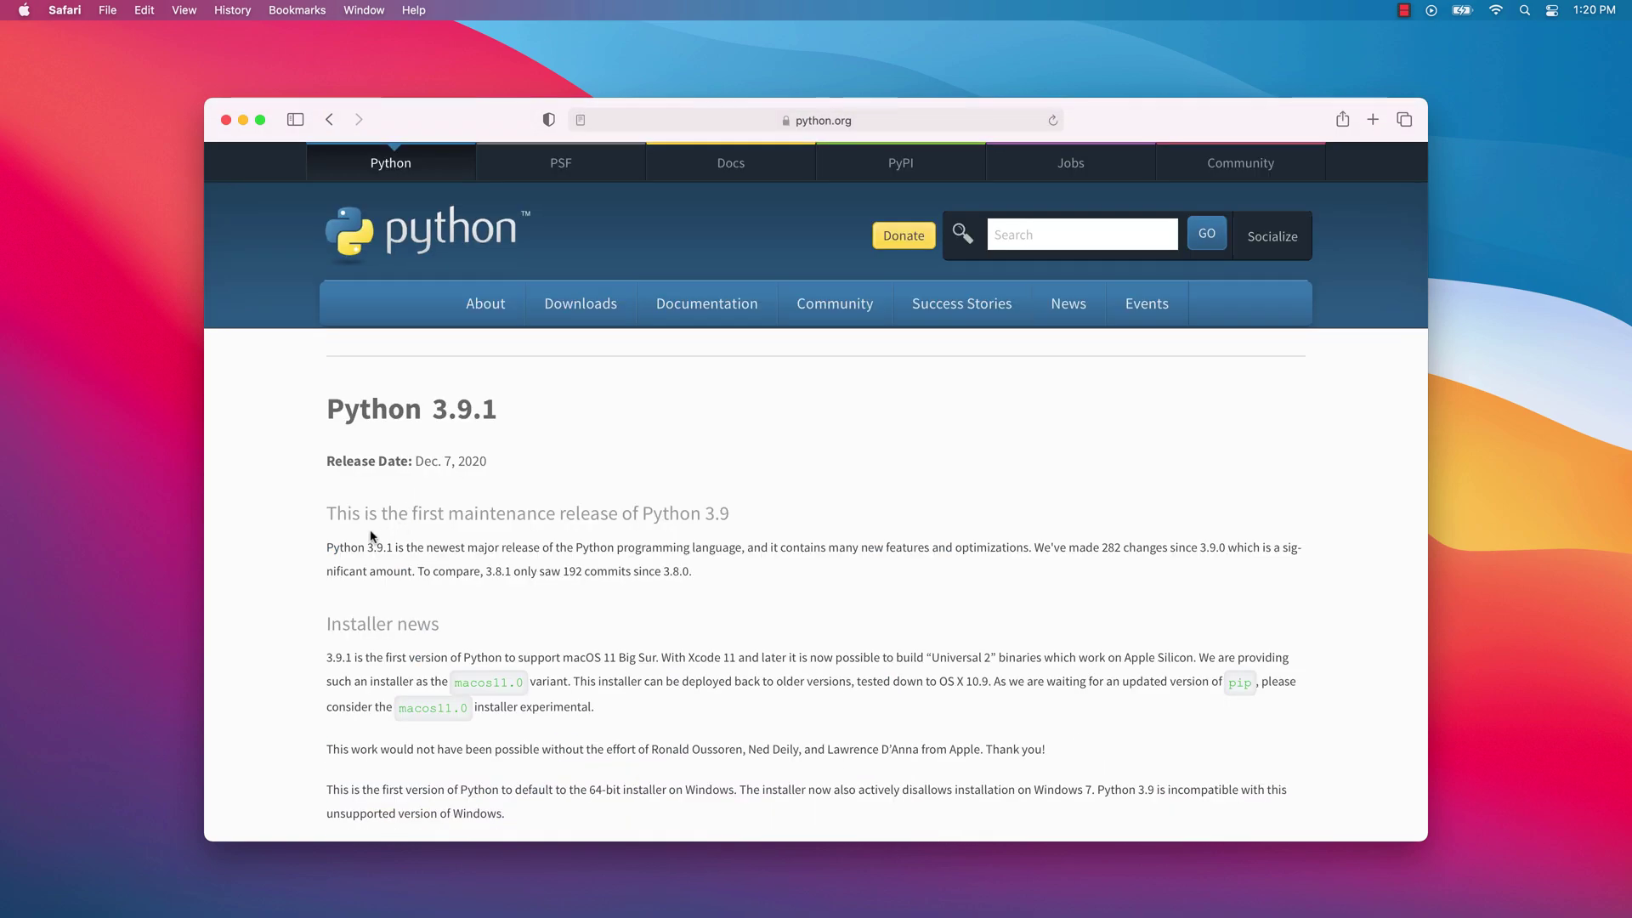
# - Download the macOS 64-bit universal2 installer, allow python.org downloads, and close the browser window
pyautogui.scroll(-4, 289, 468)
pyautogui.scroll(-3, 310, 440)
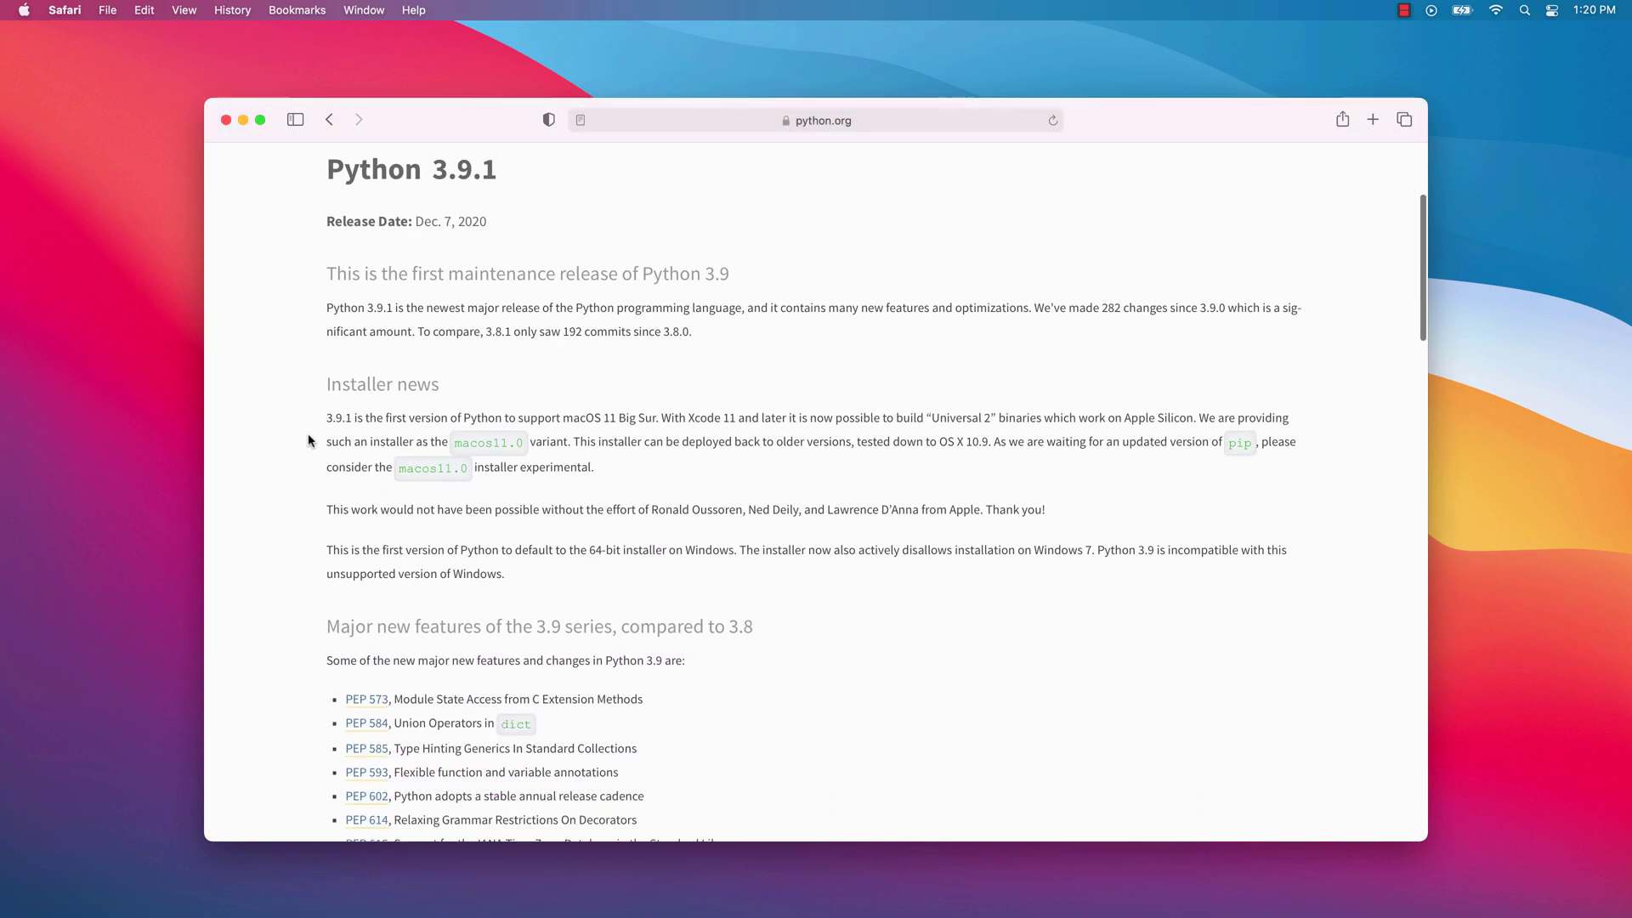
pyautogui.scroll(-20, 310, 440)
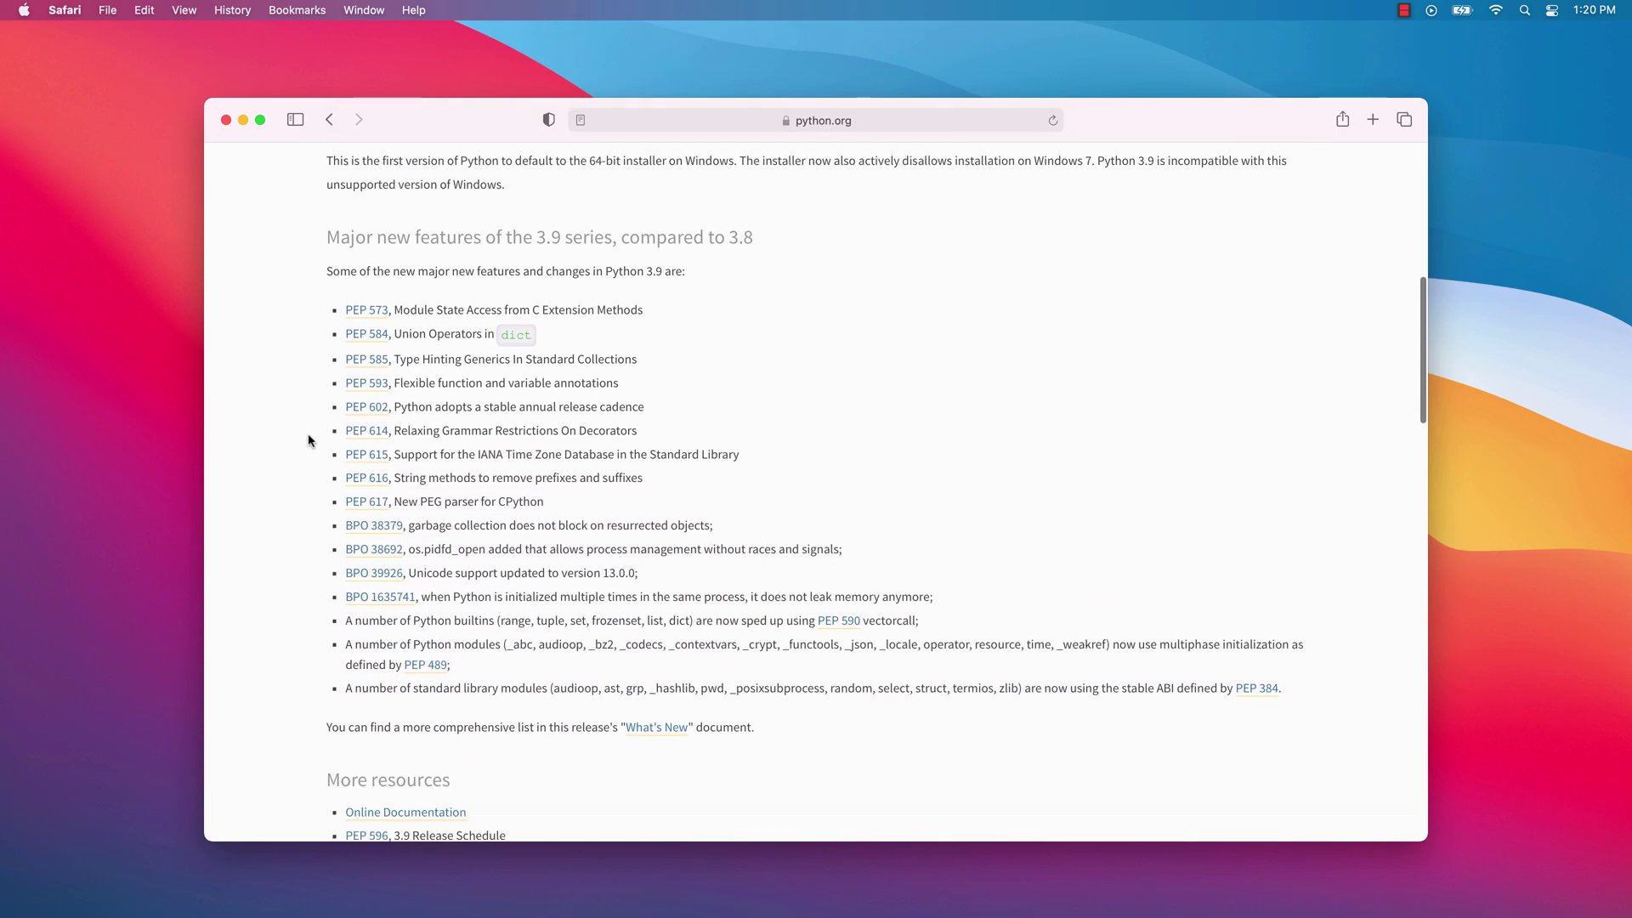
pyautogui.scroll(-1, 308, 440)
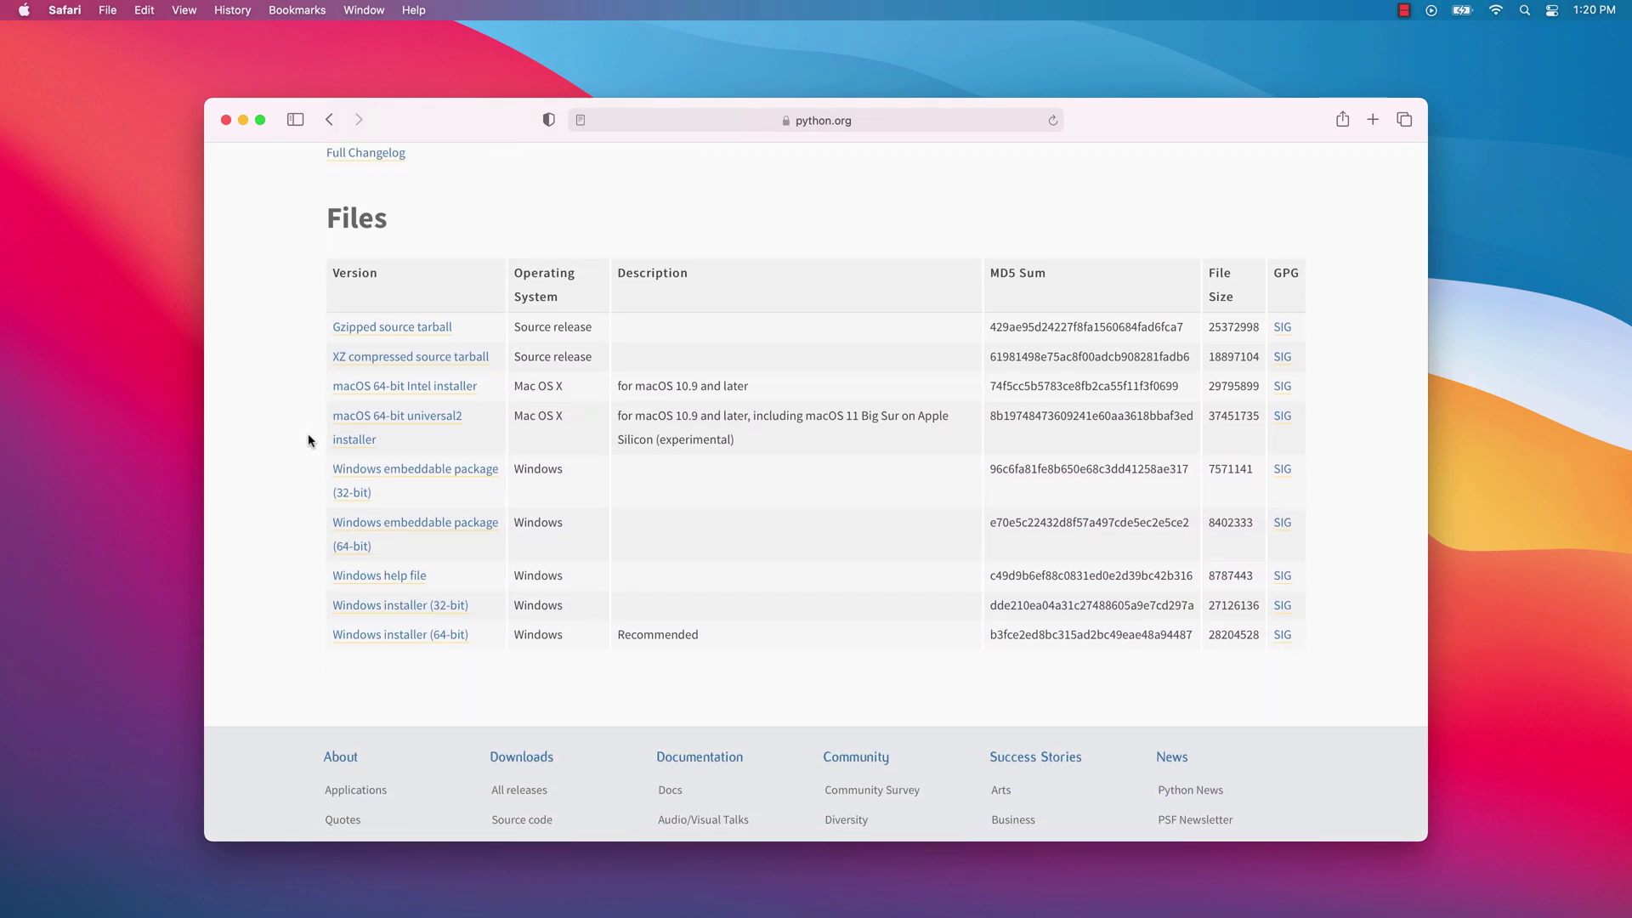
pyautogui.click(443, 424)
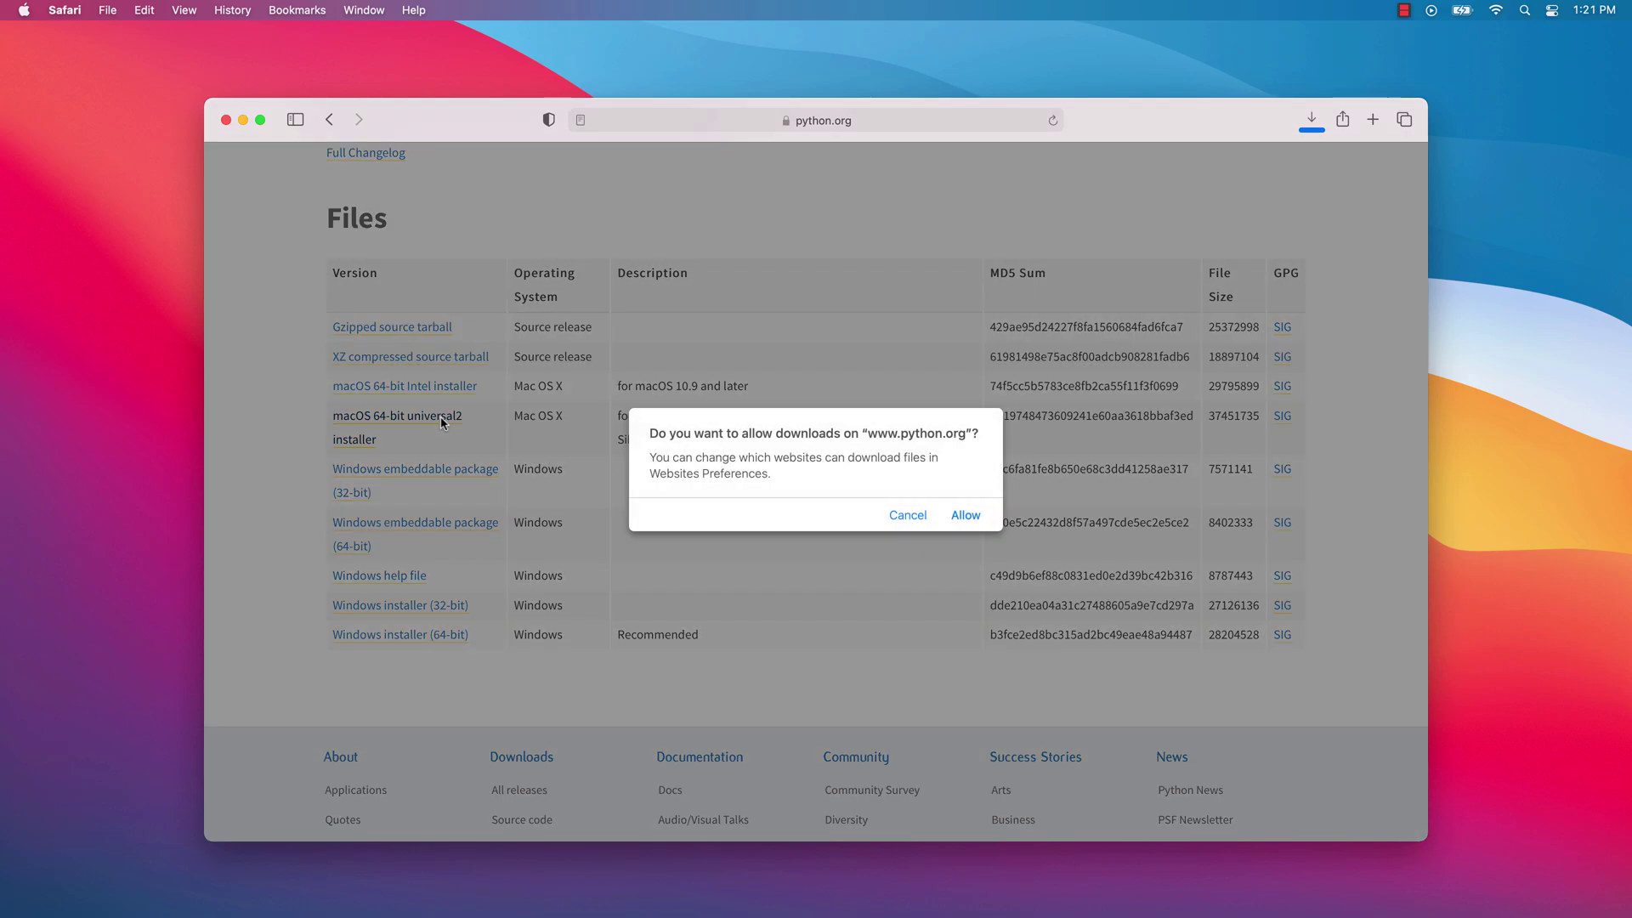
pyautogui.click(965, 514)
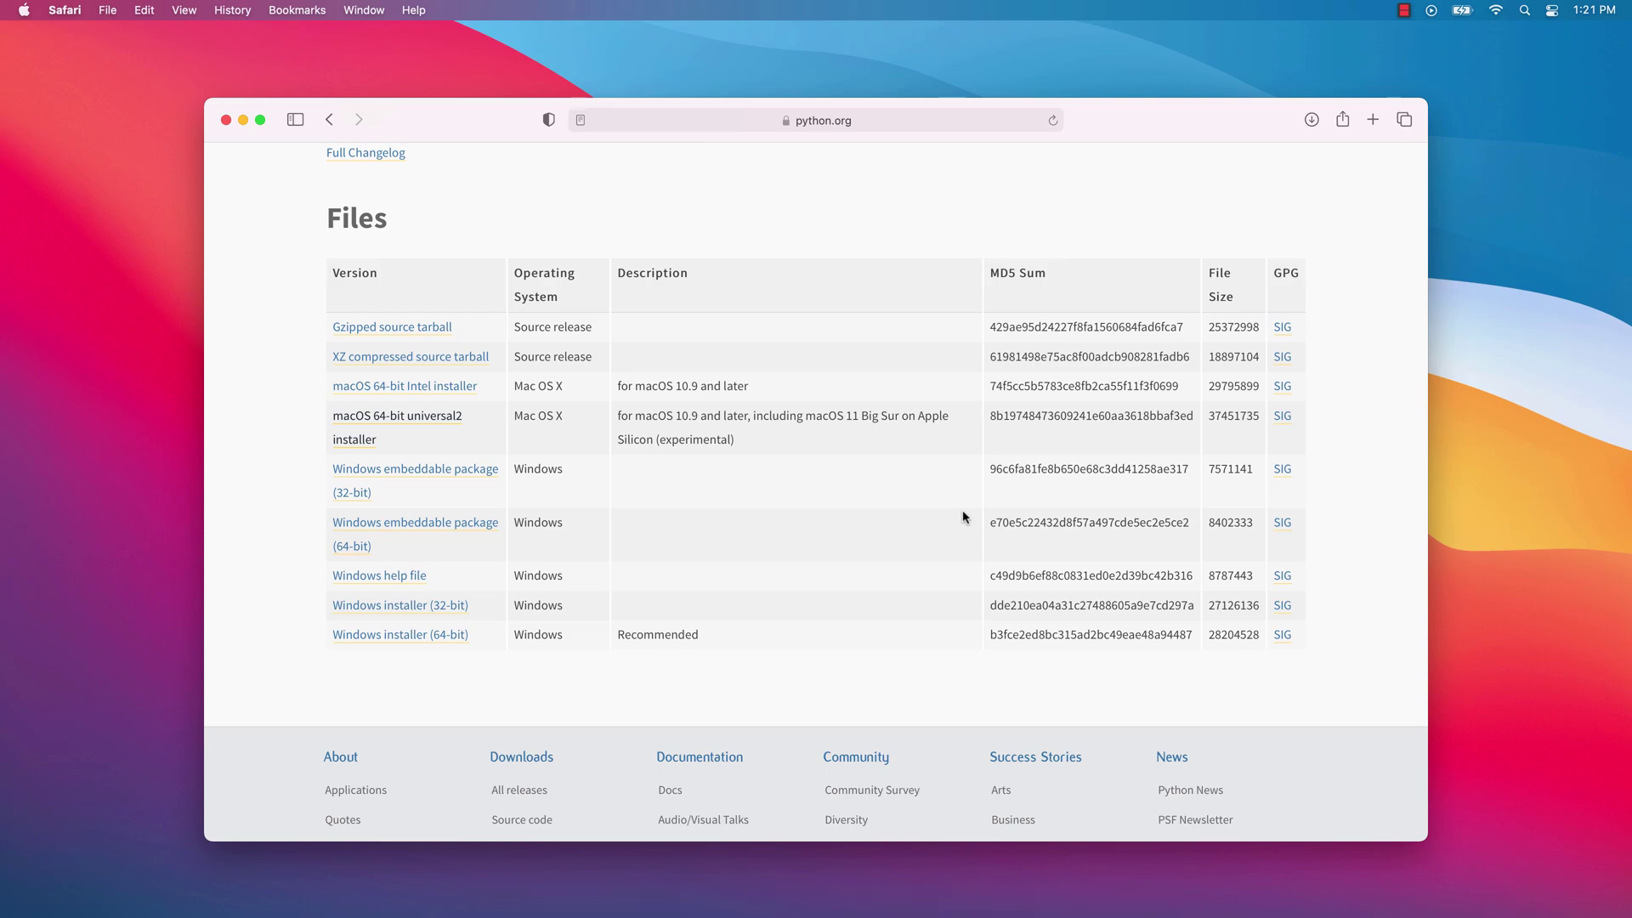
pyautogui.click(226, 120)
# - Run the Python 3.9.1 standard installation, accepting the licence and authorising with the account password
pyautogui.click(833, 840)
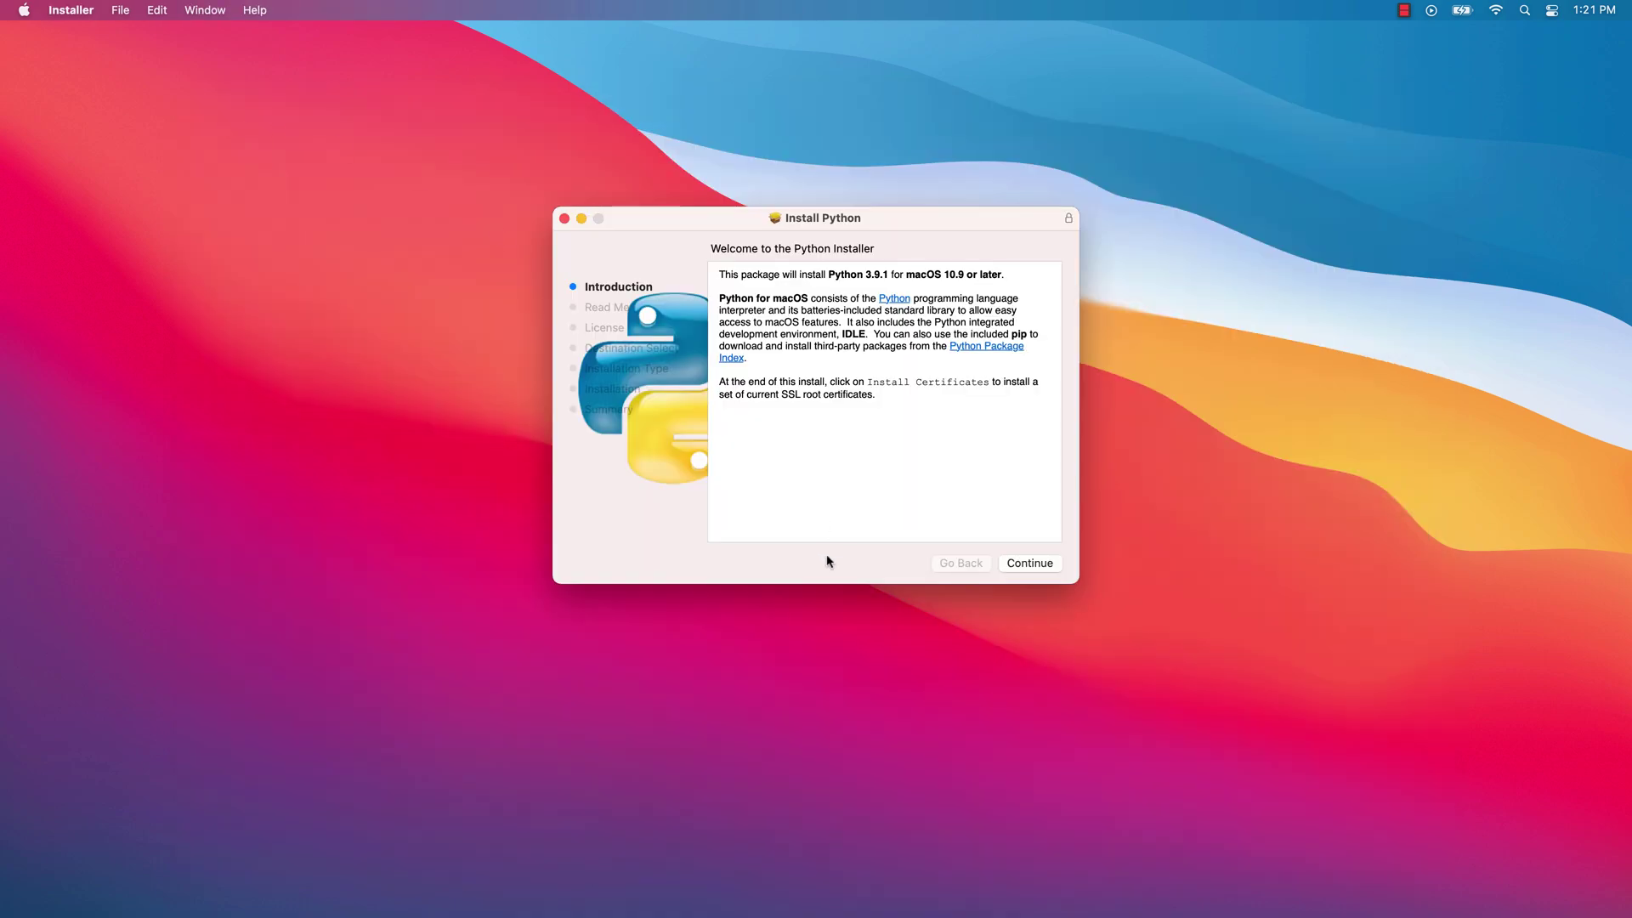
pyautogui.click(1030, 563)
pyautogui.click(1031, 563)
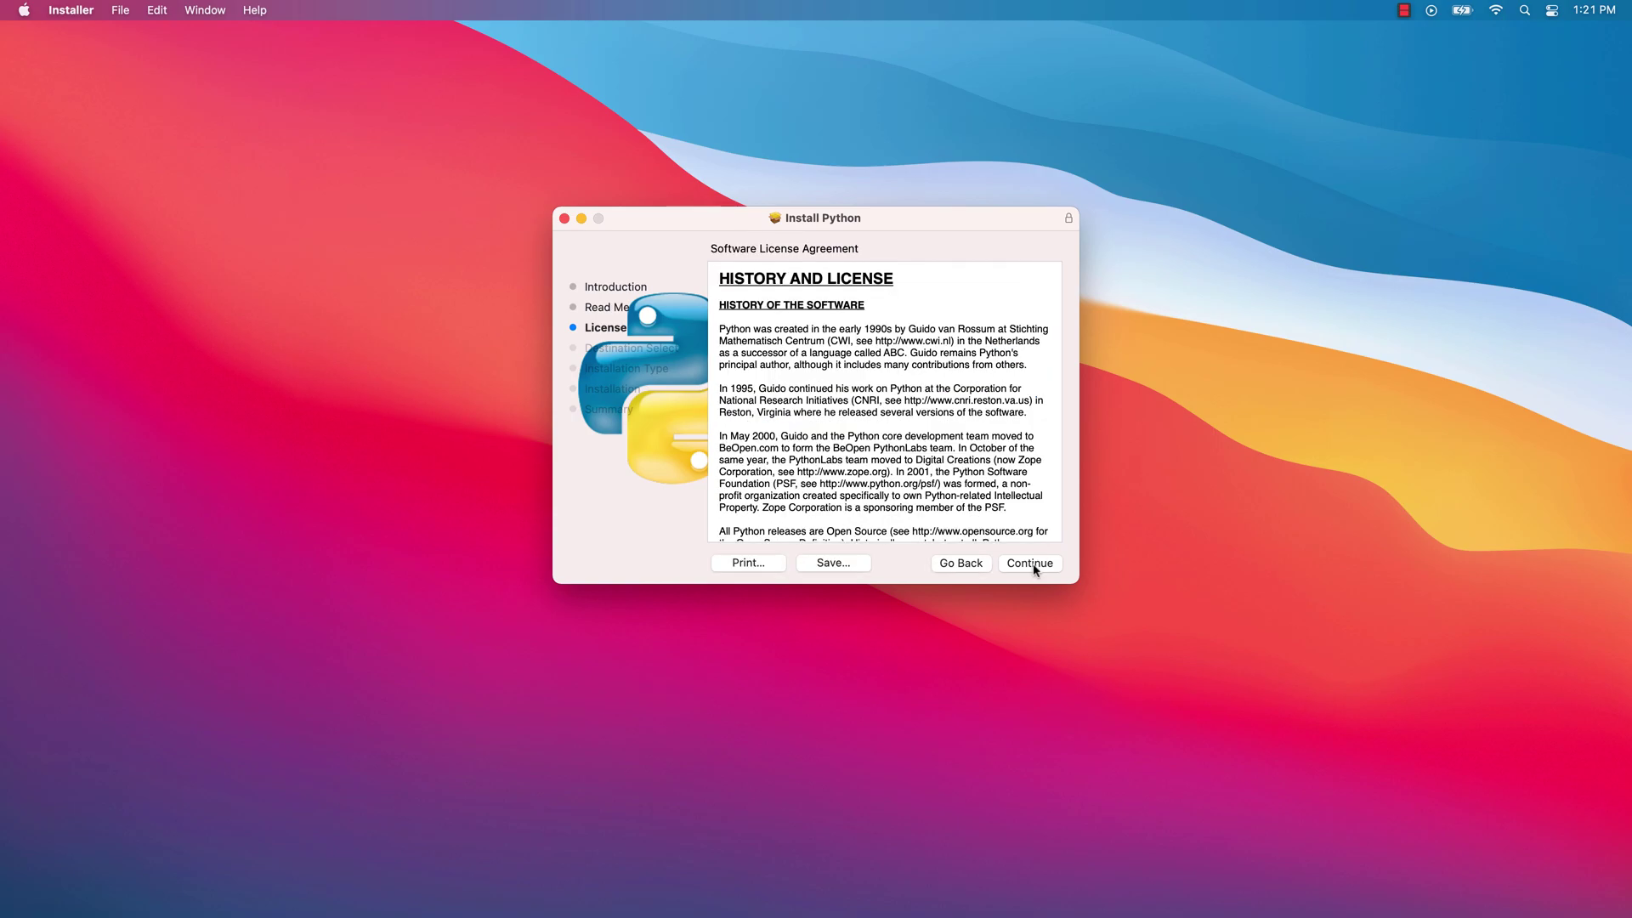
pyautogui.click(1031, 563)
pyautogui.click(984, 446)
pyautogui.click(1021, 568)
pyautogui.write('••••••••••')
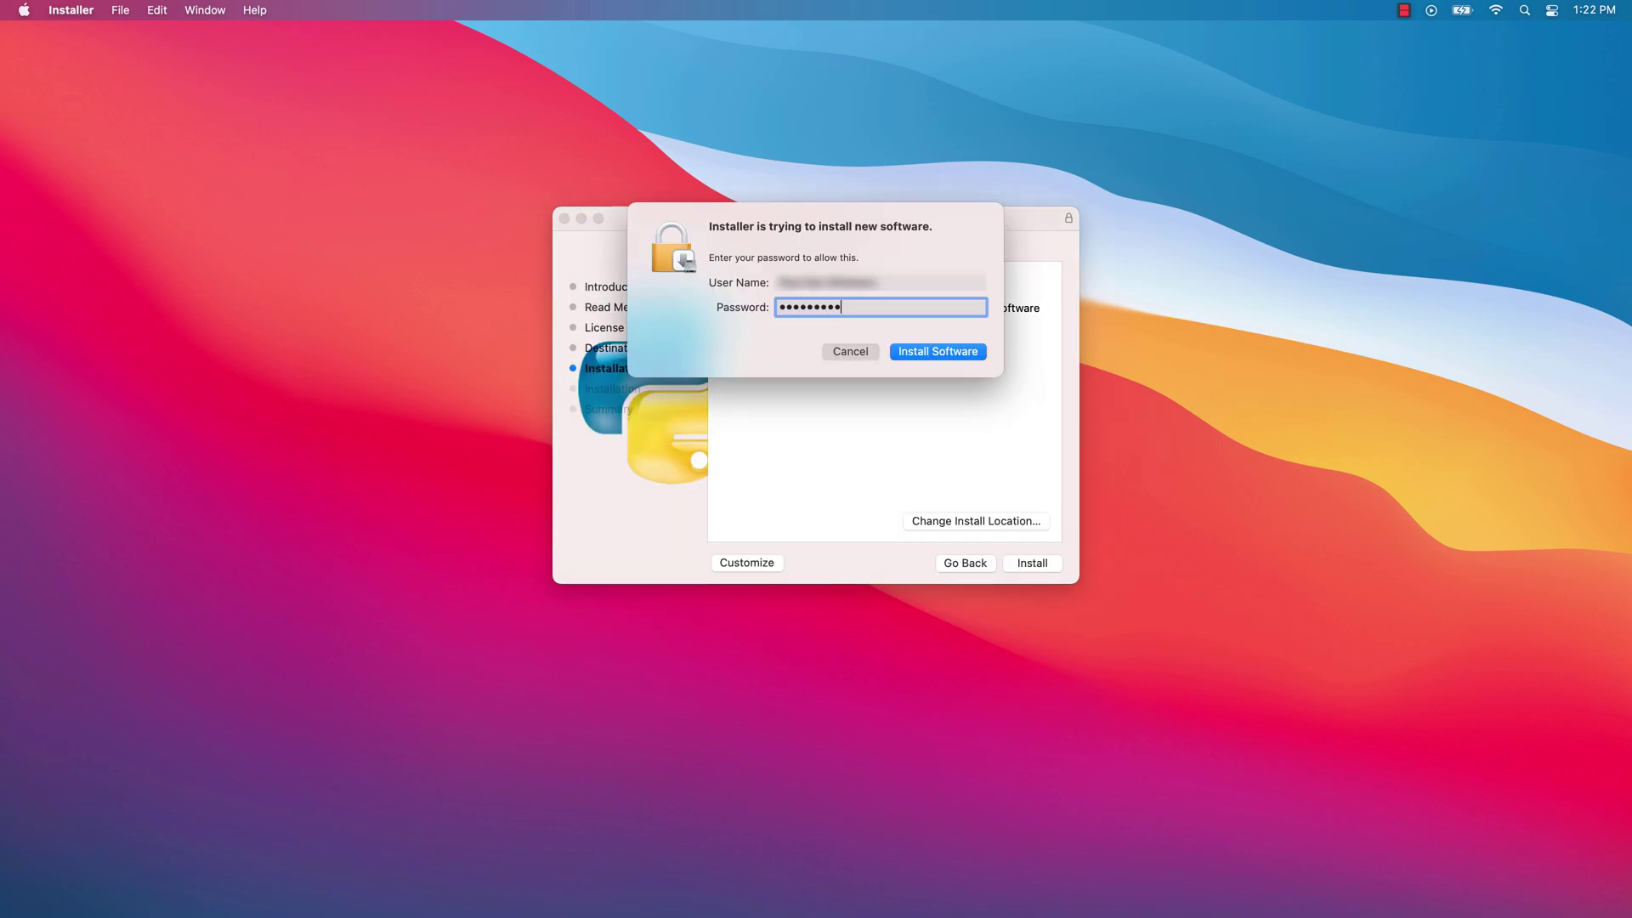
pyautogui.click(963, 360)
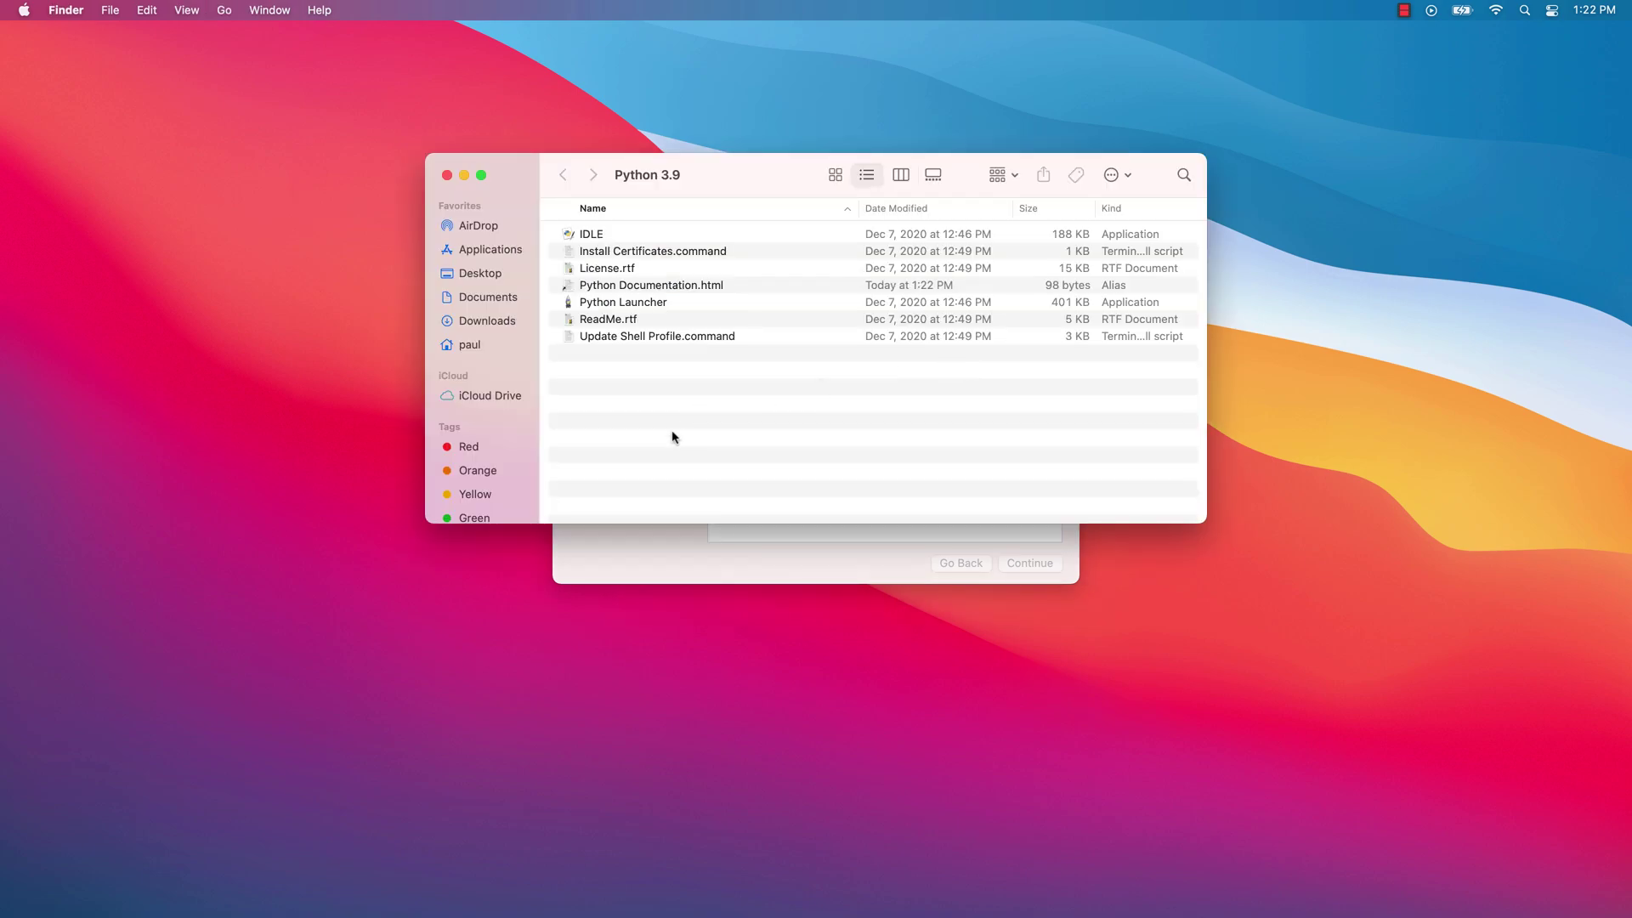
# - Run Install Certificates.command, close the installer, and move the installer package to the Trash
pyautogui.doubleClick(692, 253)
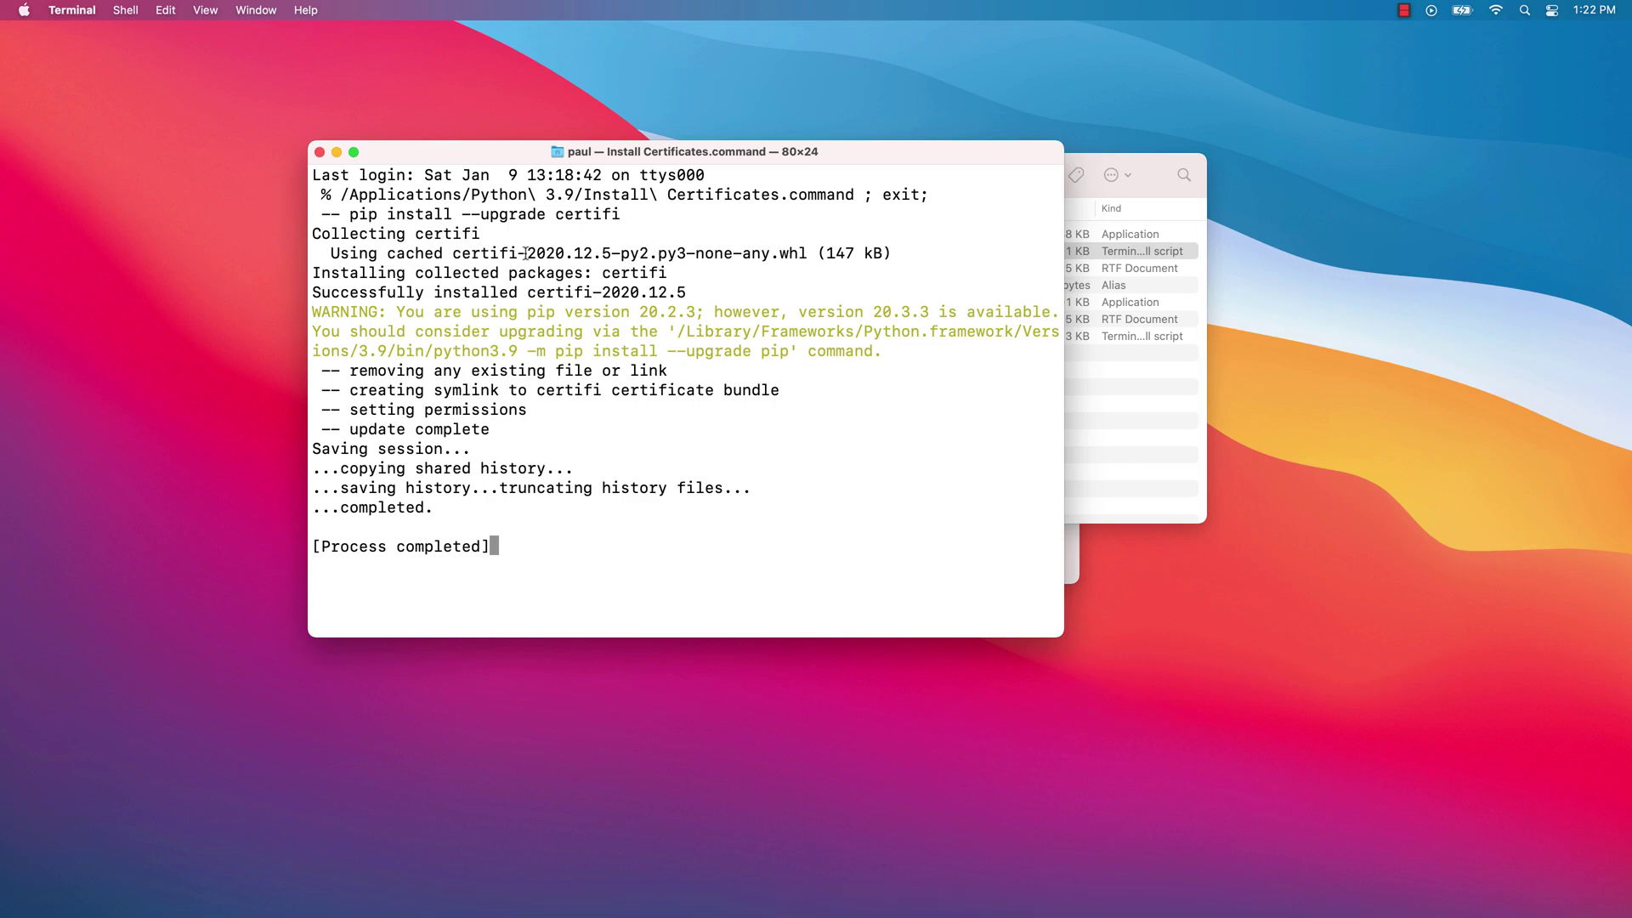
pyautogui.click(319, 152)
pyautogui.click(442, 170)
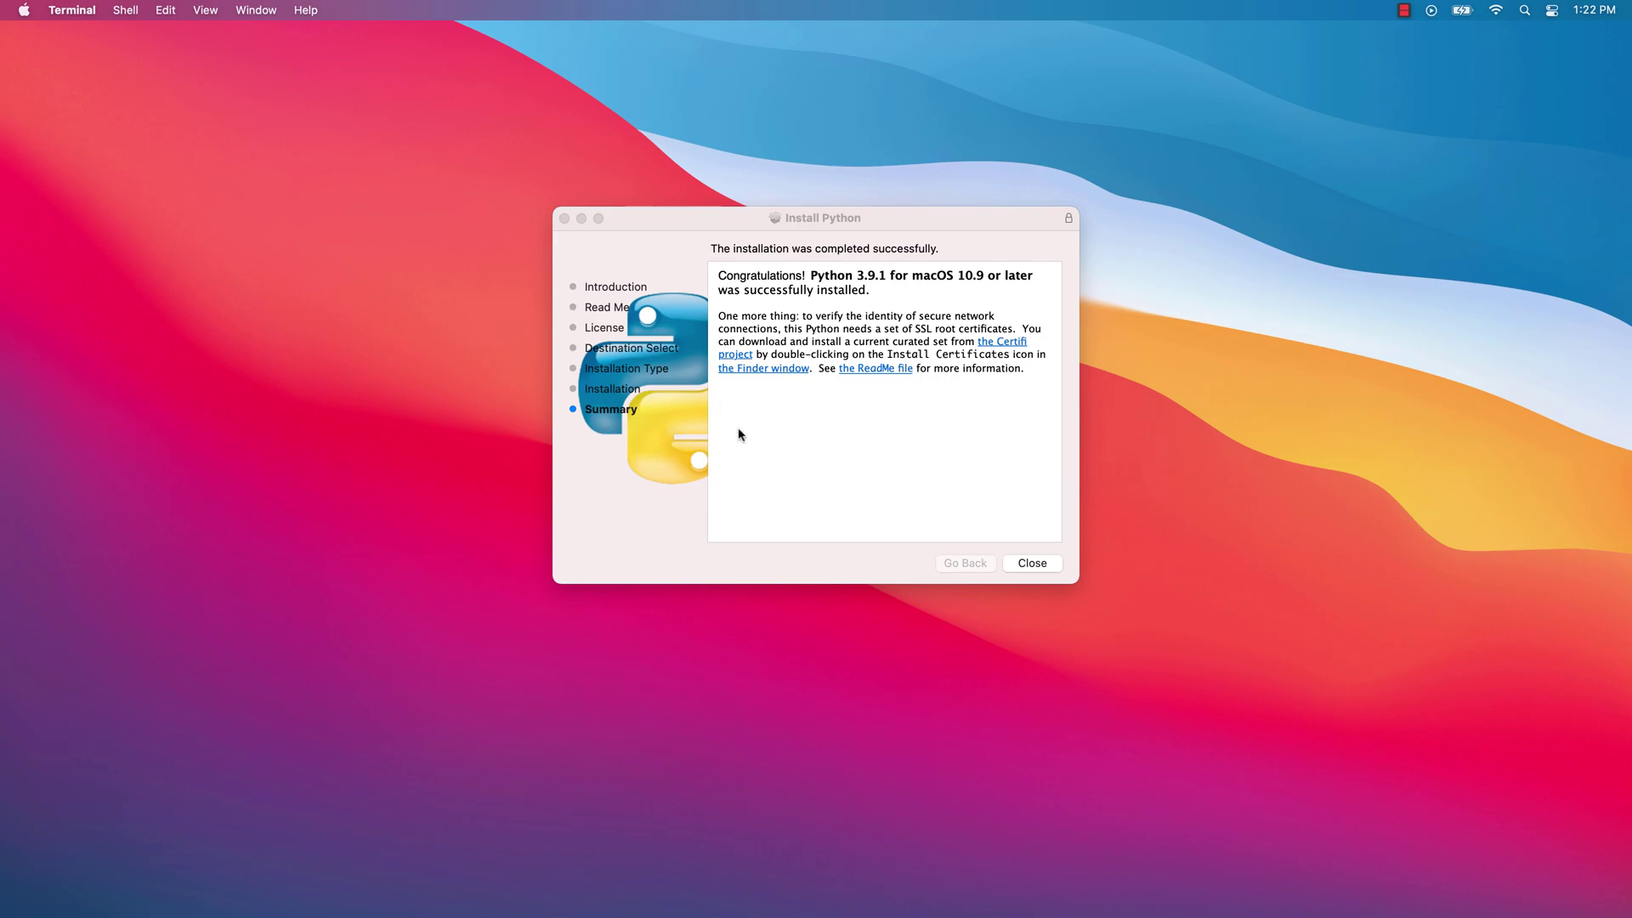
pyautogui.click(780, 490)
pyautogui.click(1027, 565)
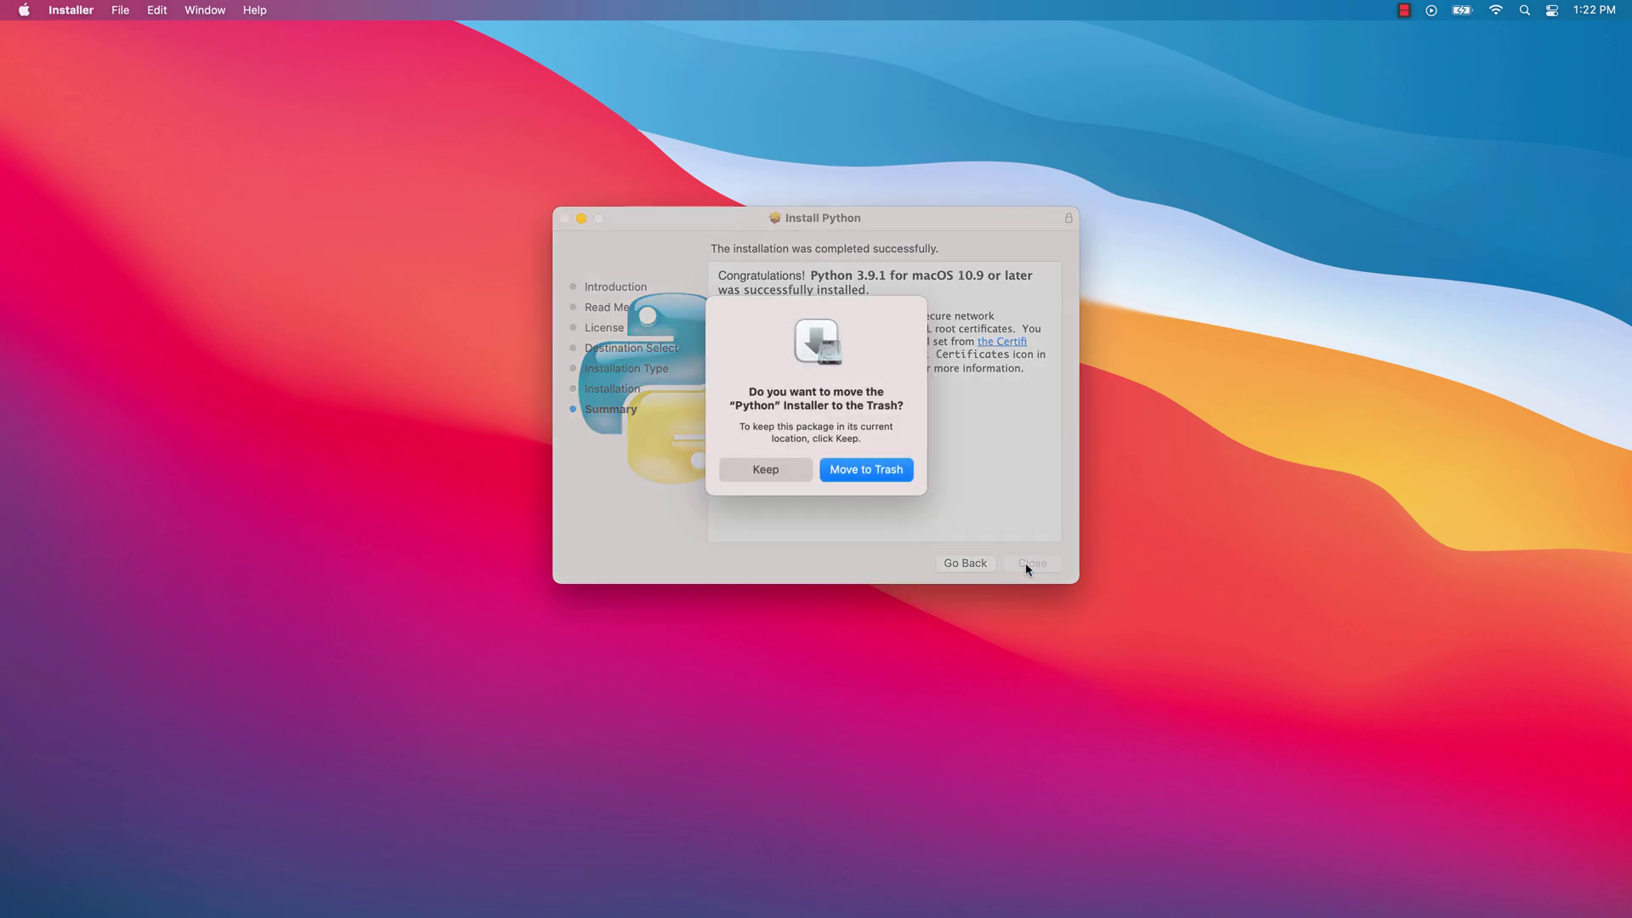
pyautogui.click(869, 470)
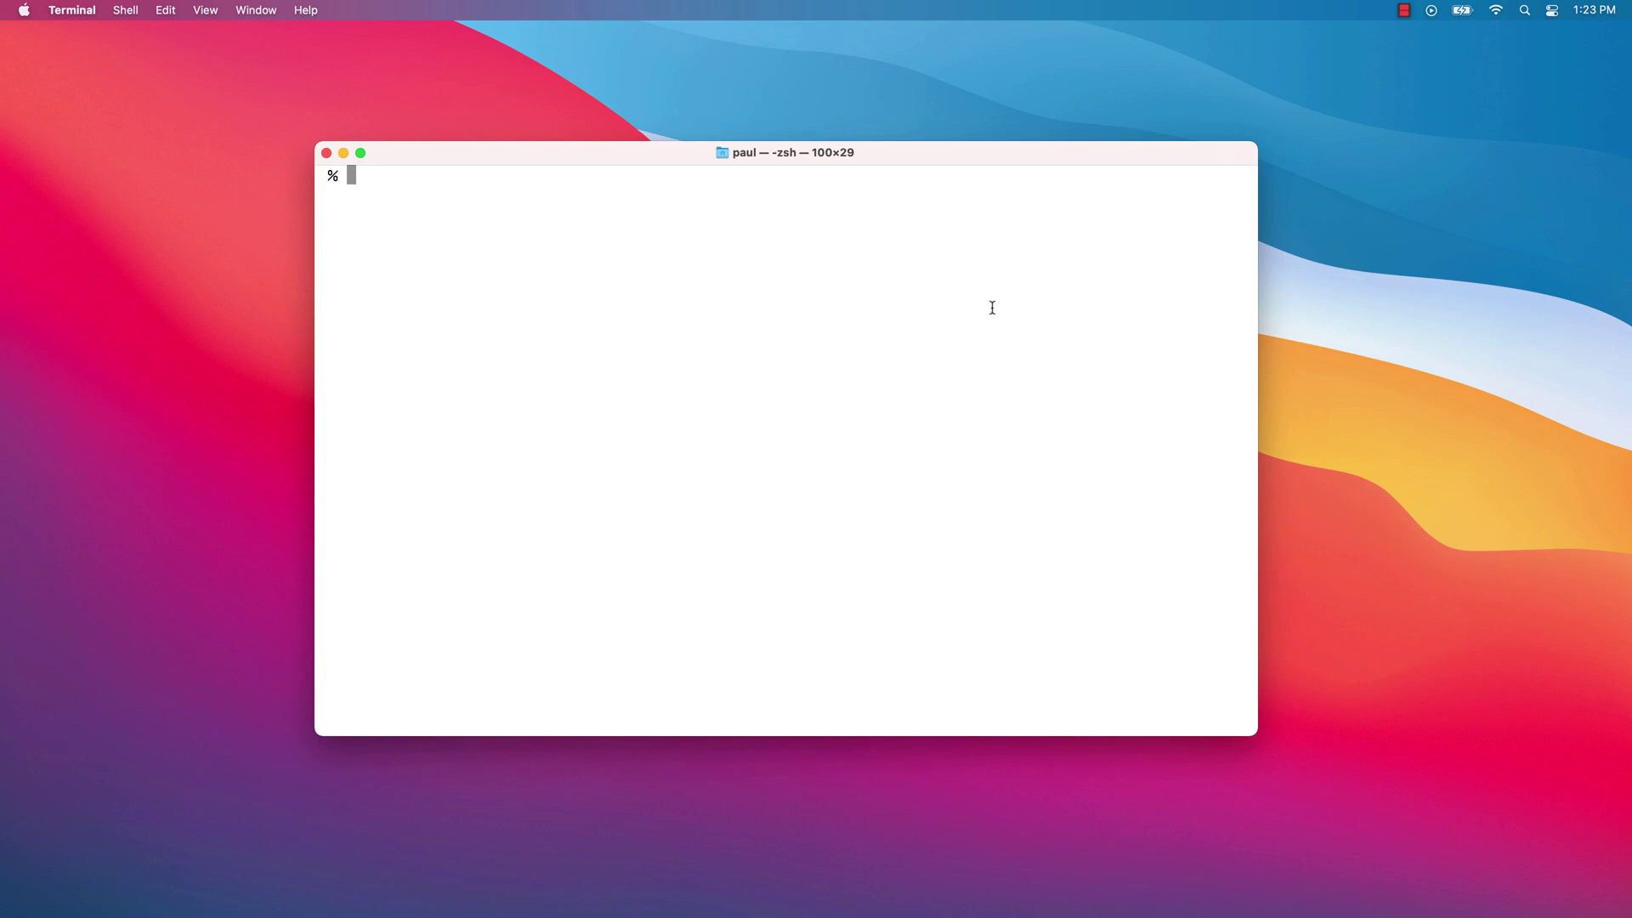
# - Check with uname -m that the machine reports arm64, then clear the screen
pyautogui.write('uname -m')
pyautogui.press('Return')
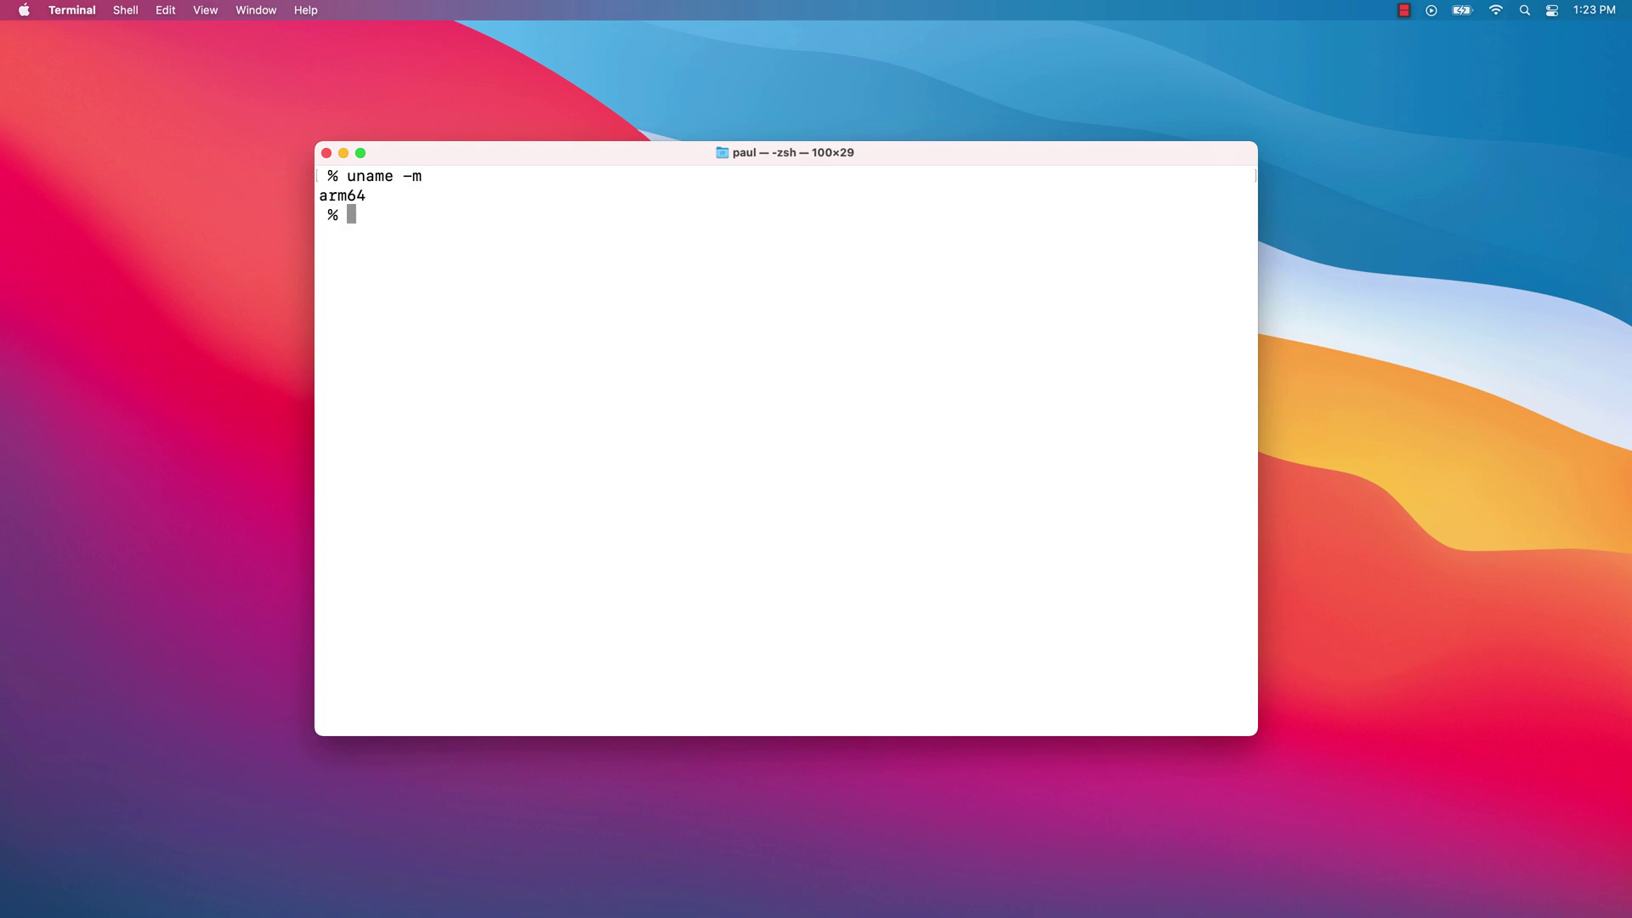
pyautogui.hotkey('ctrl', 'l')
# - Start arch -x86_64 zsh and confirm uname -m now reports x86_64
pyautogui.write('arc')
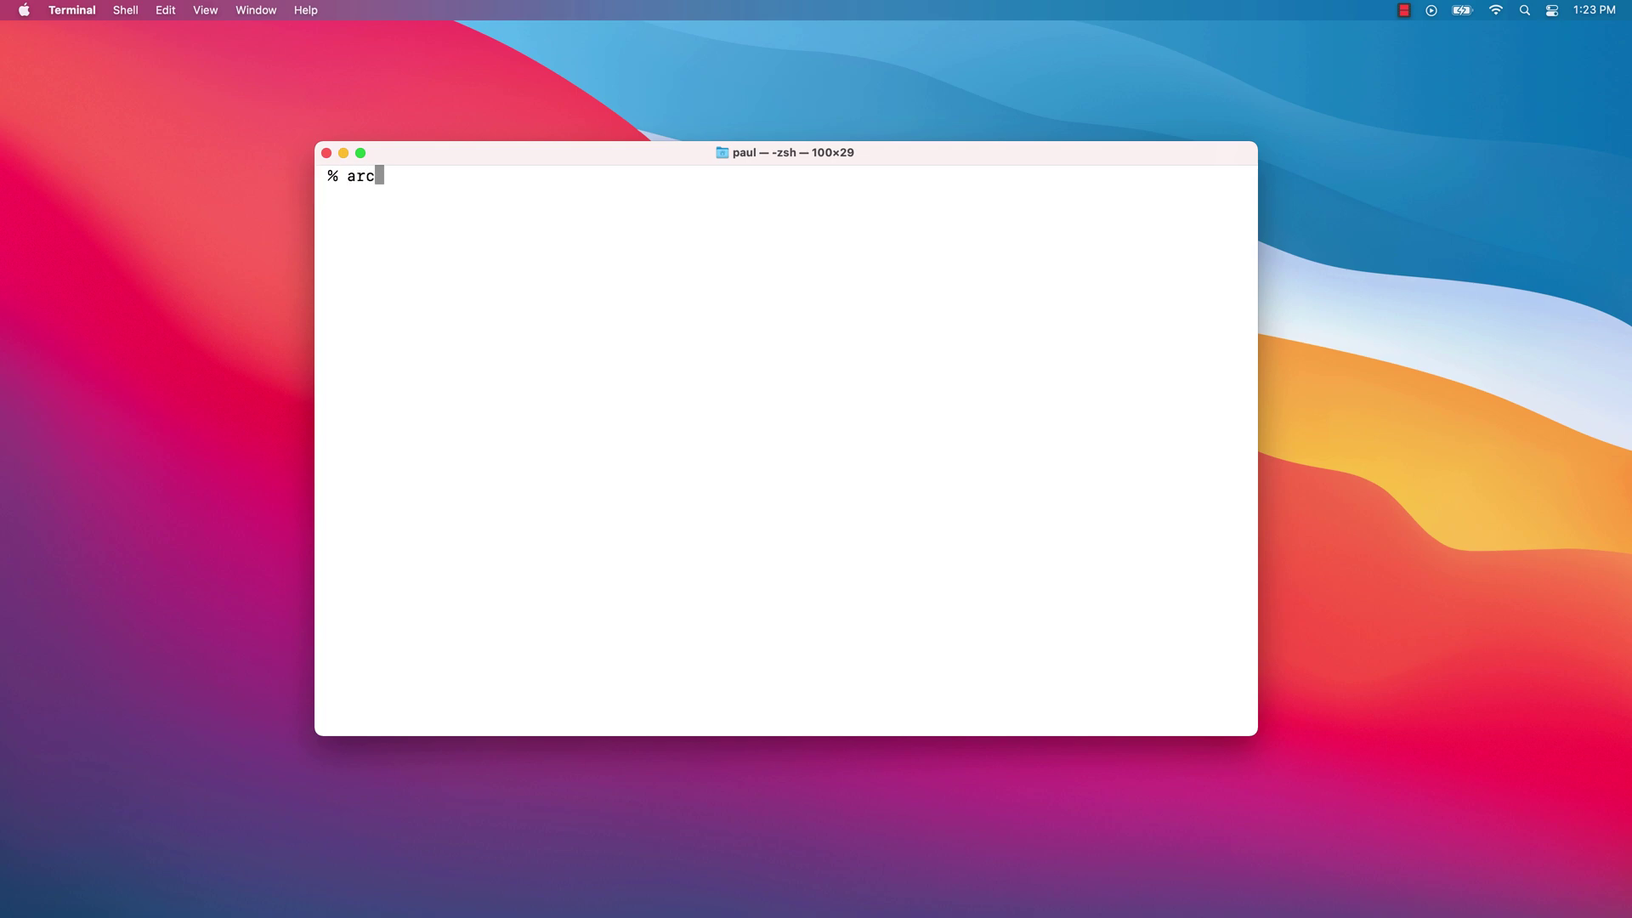
pyautogui.write('h -x86_64 zsh')
pyautogui.press('Return')
pyautogui.write('uname ')
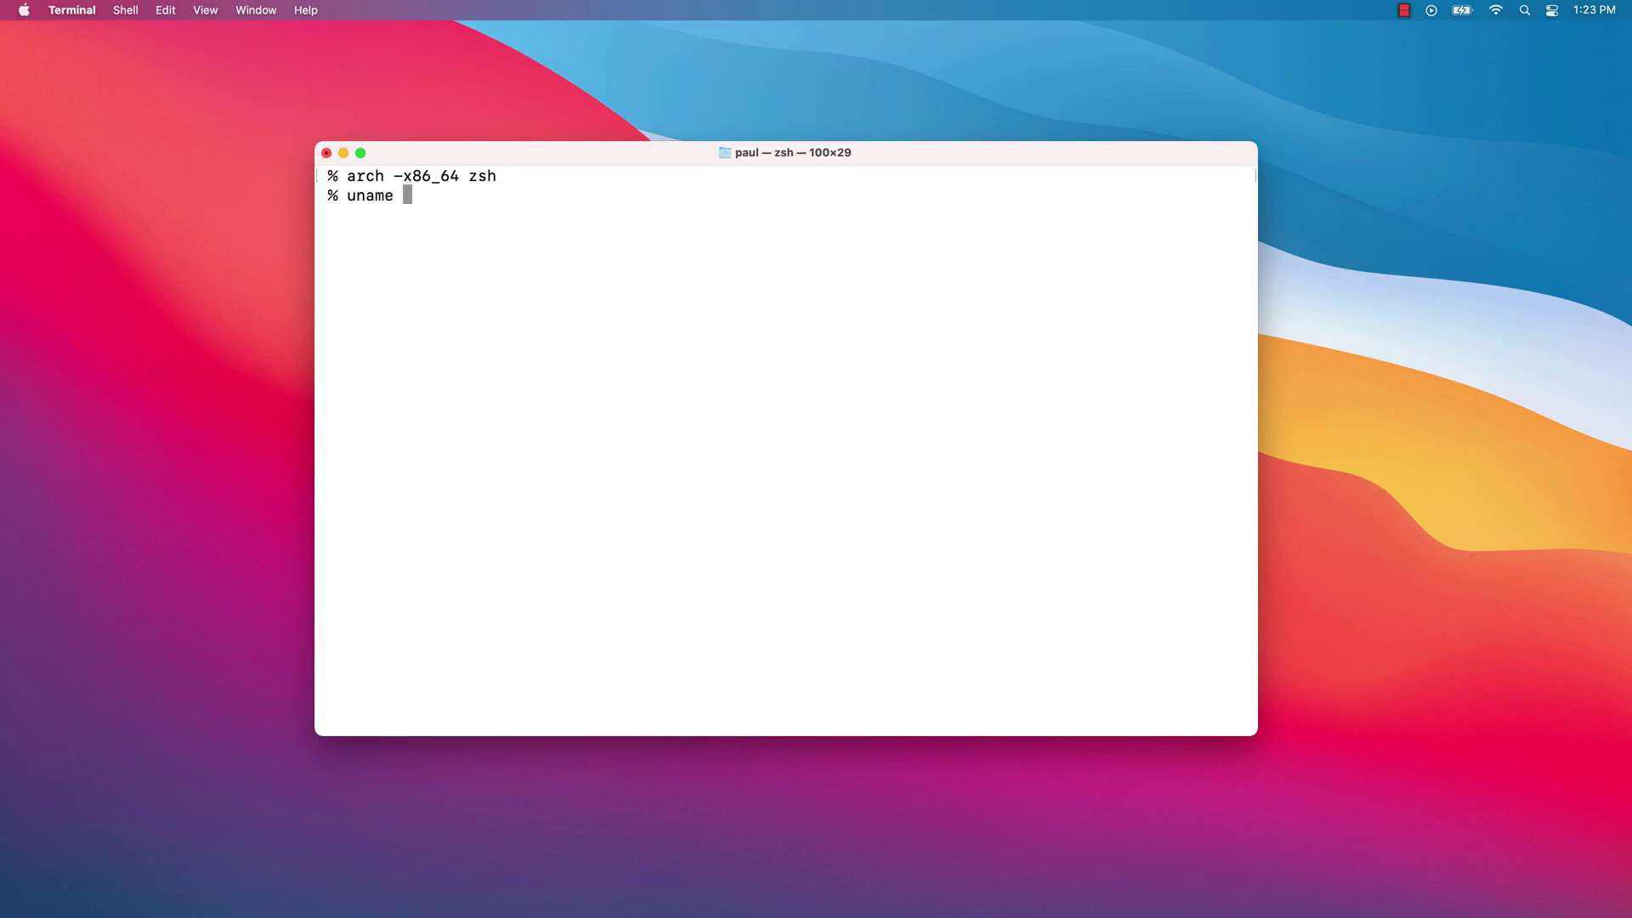
pyautogui.write('-m')
pyautogui.press('Return')
pyautogui.press('super+k')
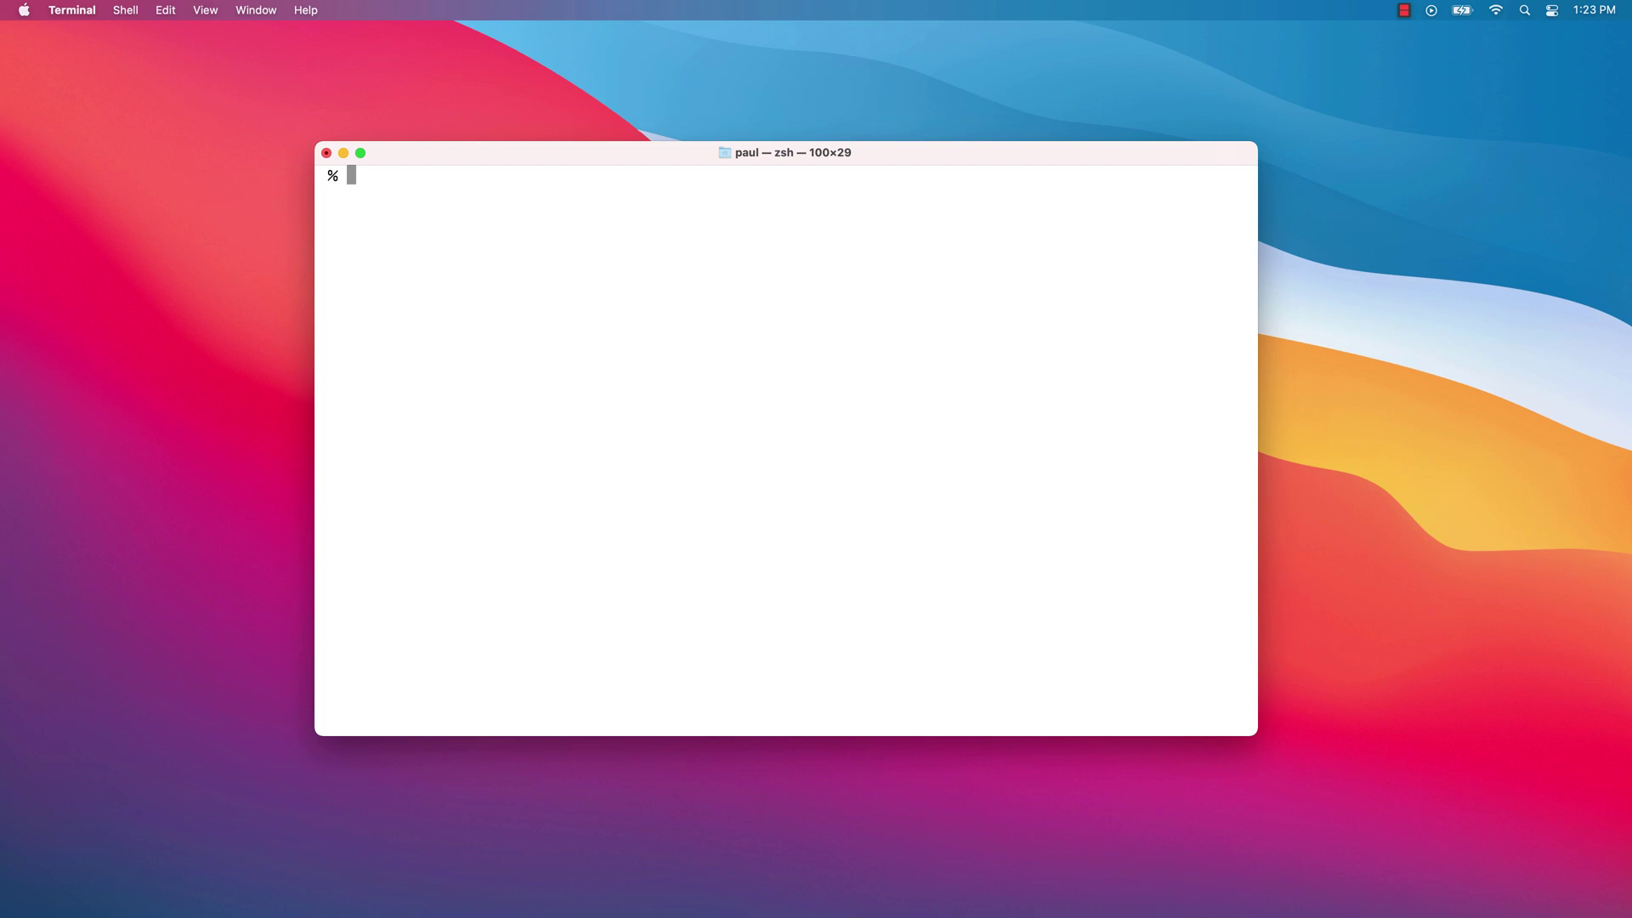
pyautogui.write('python3')
pyautogui.press('Tab')
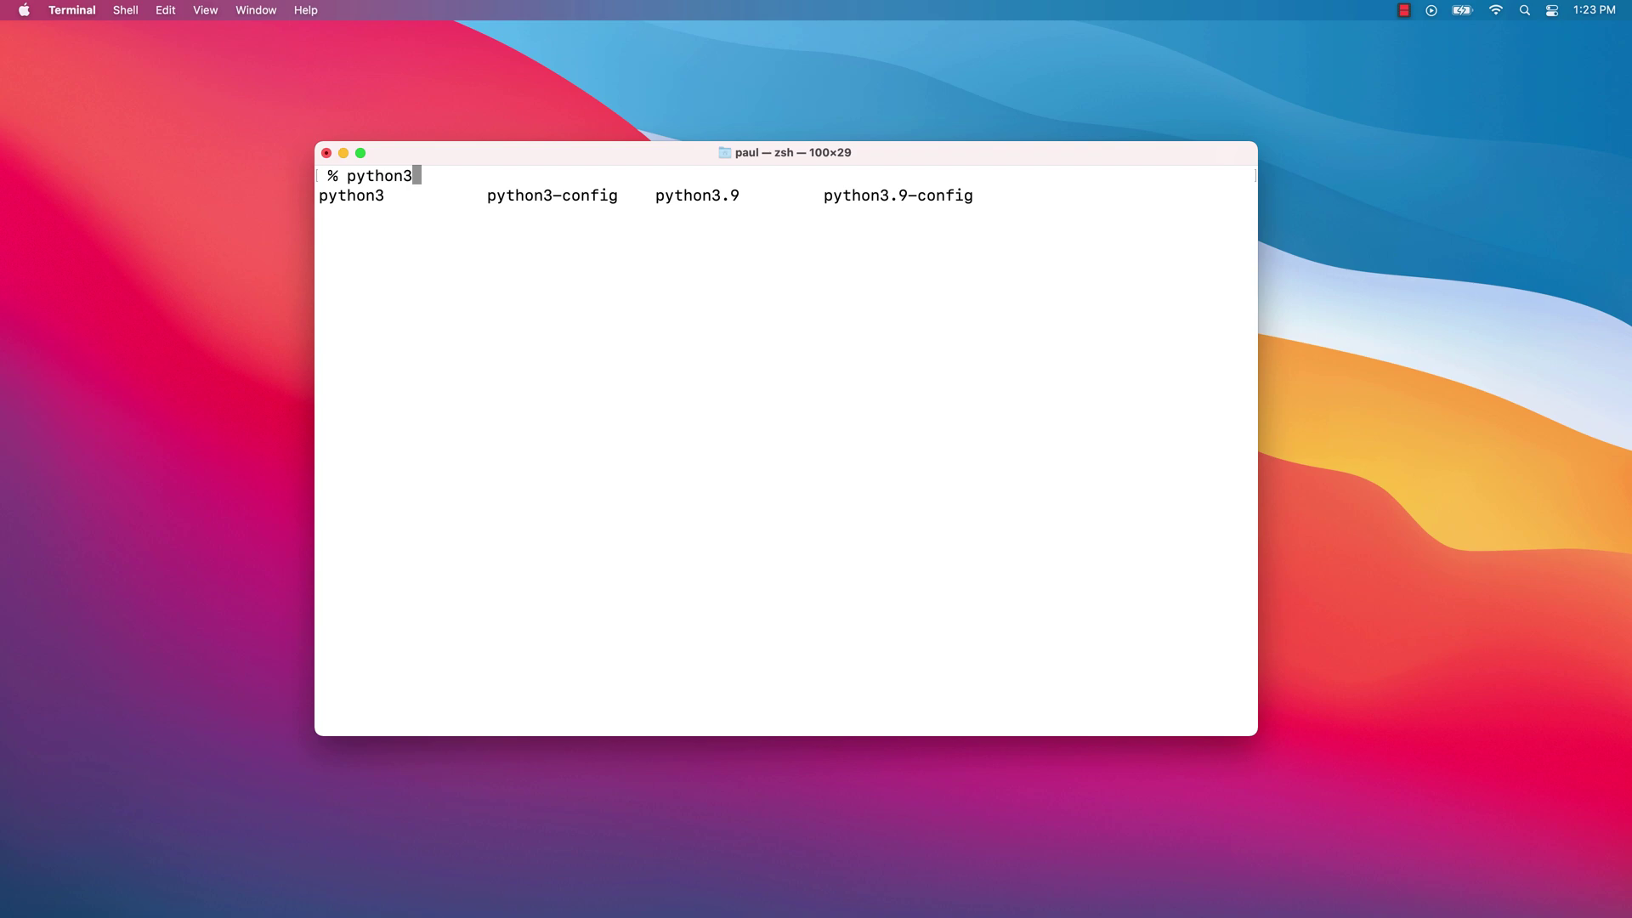
pyautogui.press('Return')
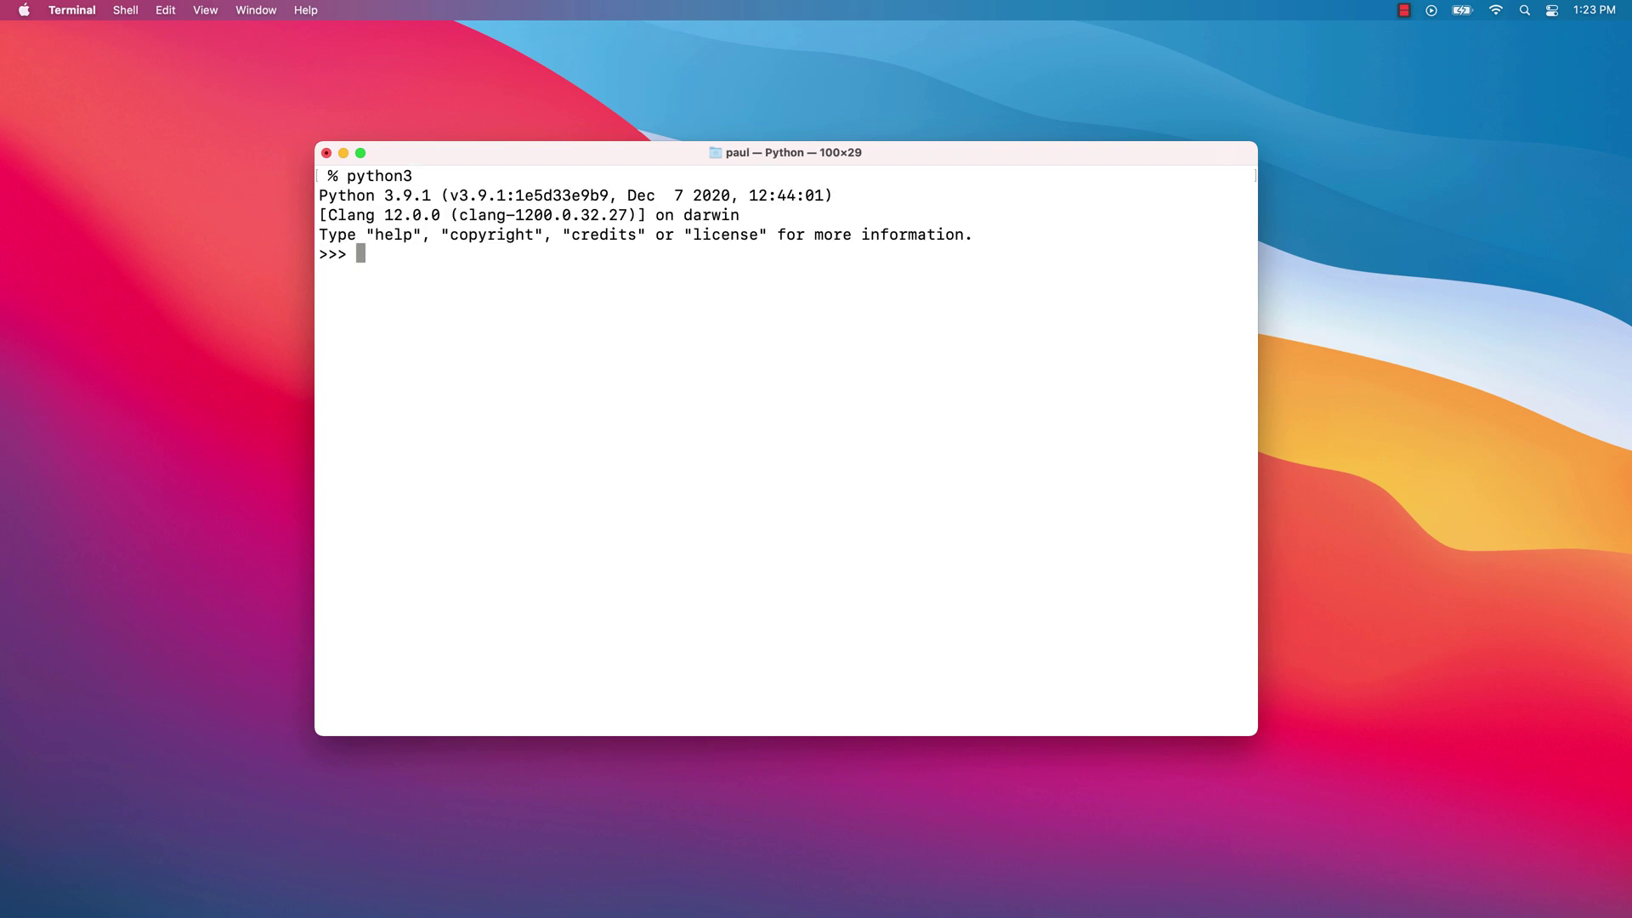
pyautogui.write('quit()')
pyautogui.press('Return')
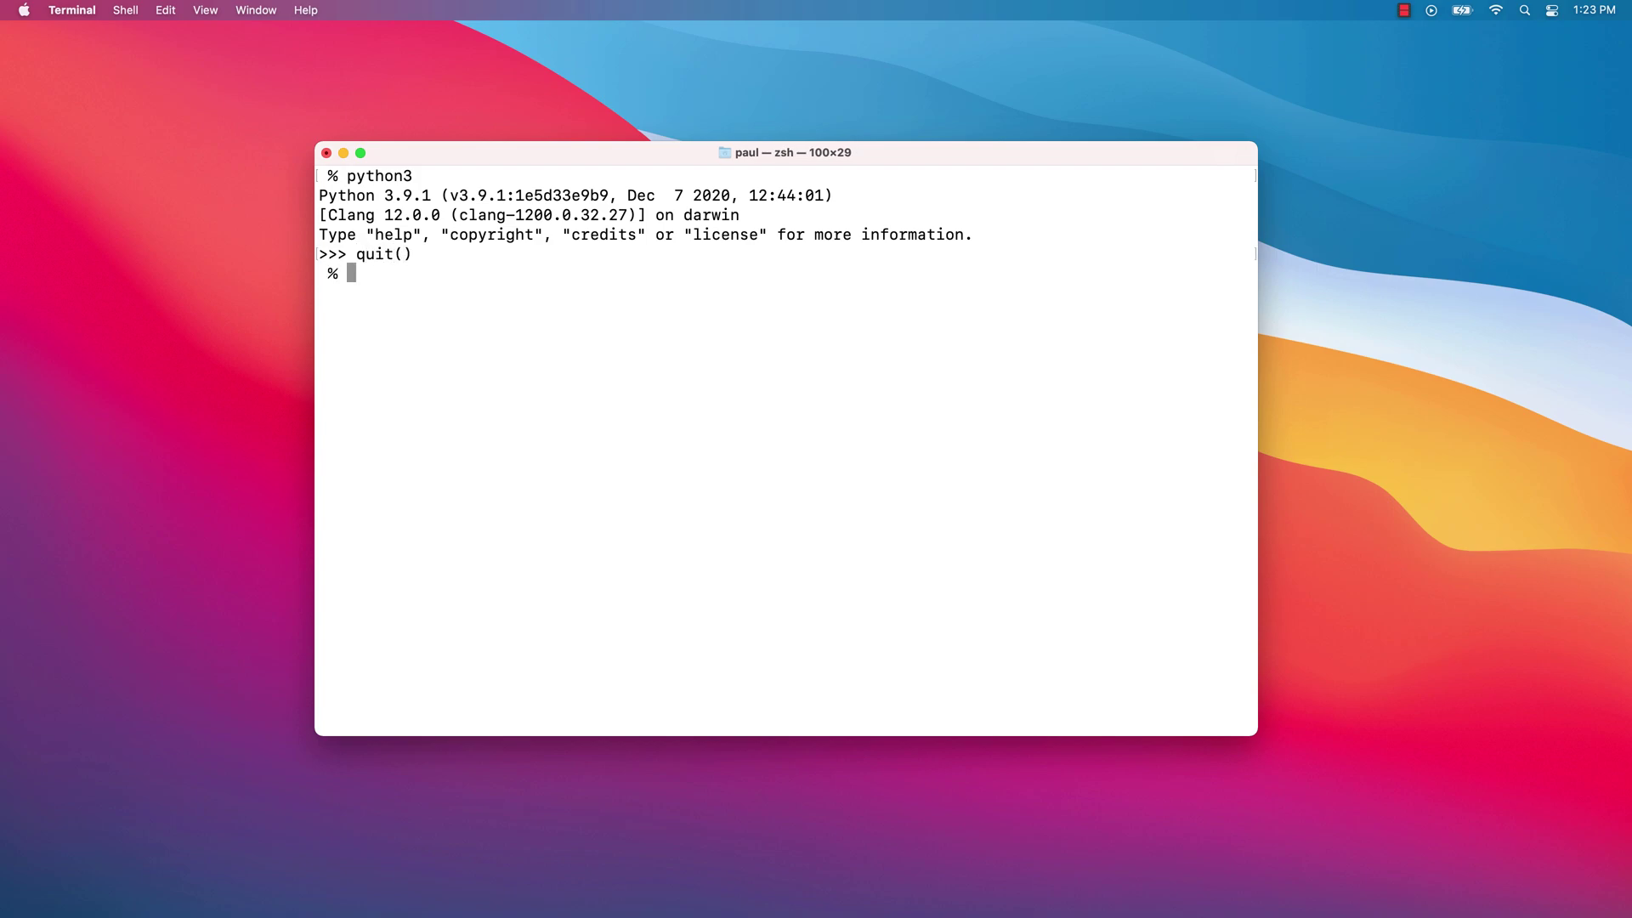
pyautogui.press('cmd+k')
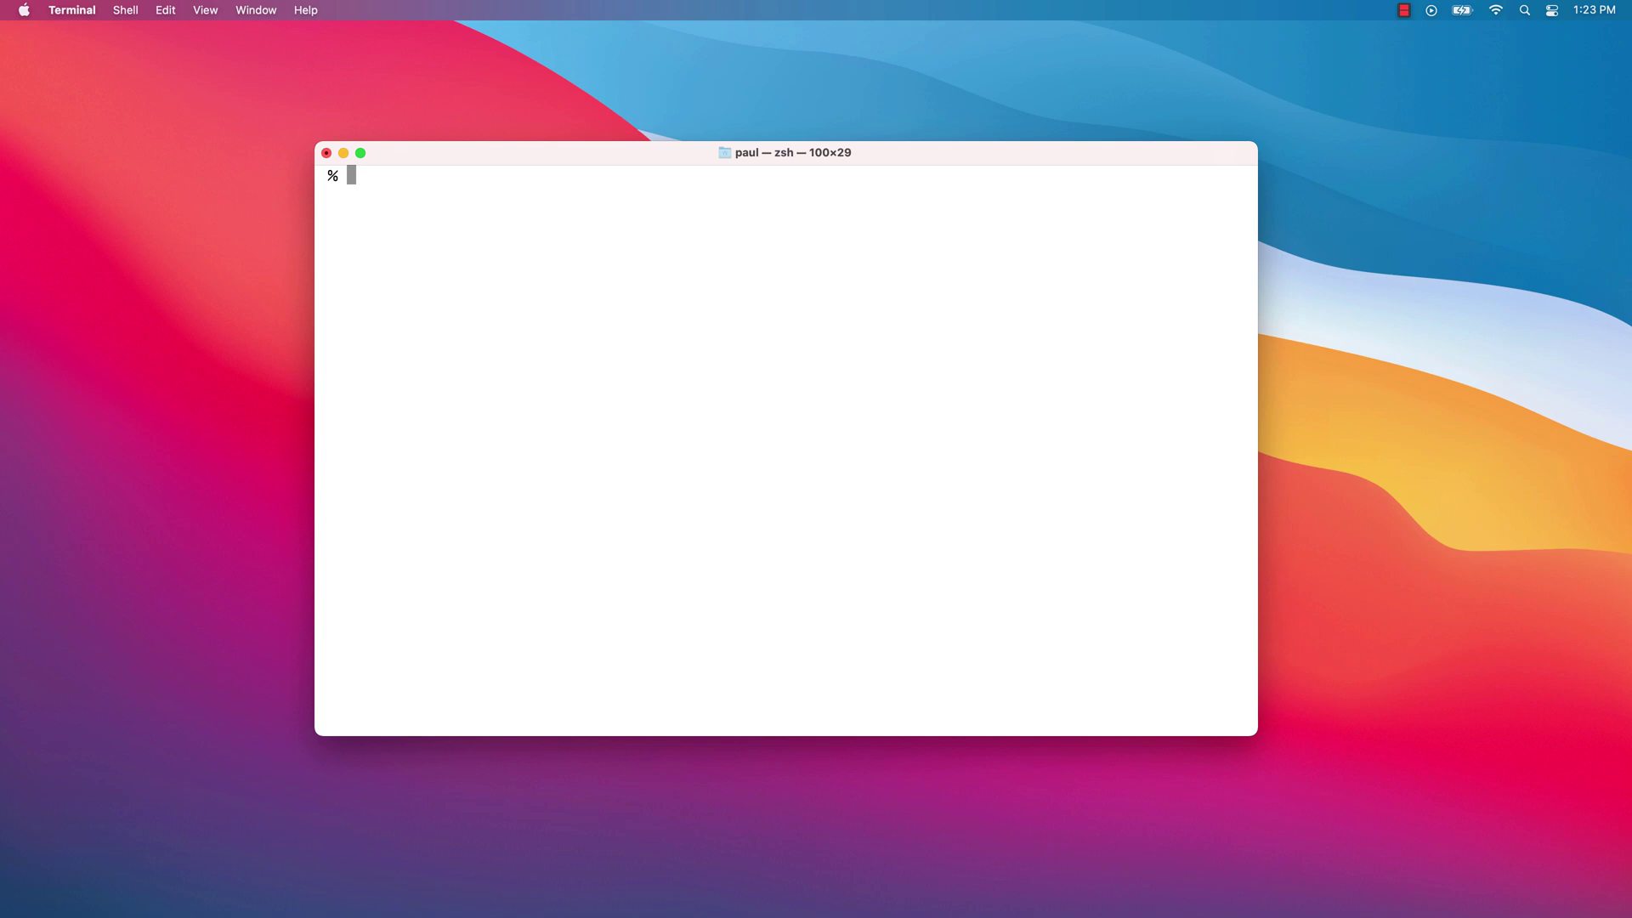
# - Create the venv 'work' with python3.9 -m venv work and activate it via source work/bin/activate
pyautogui.write('python3.9 -m venv work')
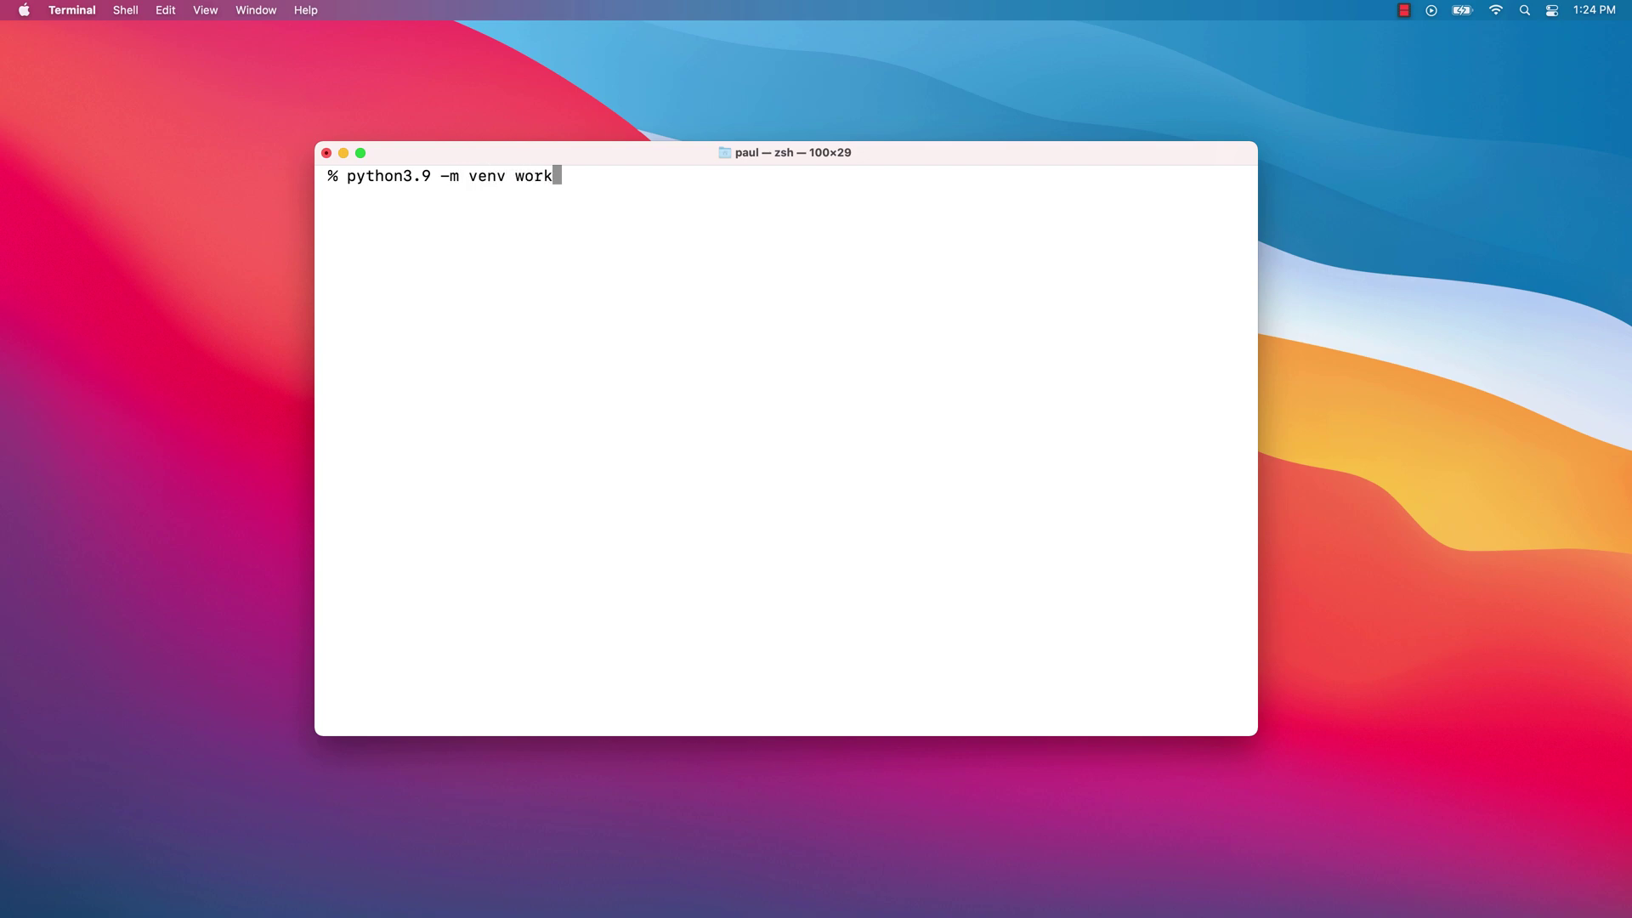
pyautogui.press('Return')
pyautogui.write('source work/bi')
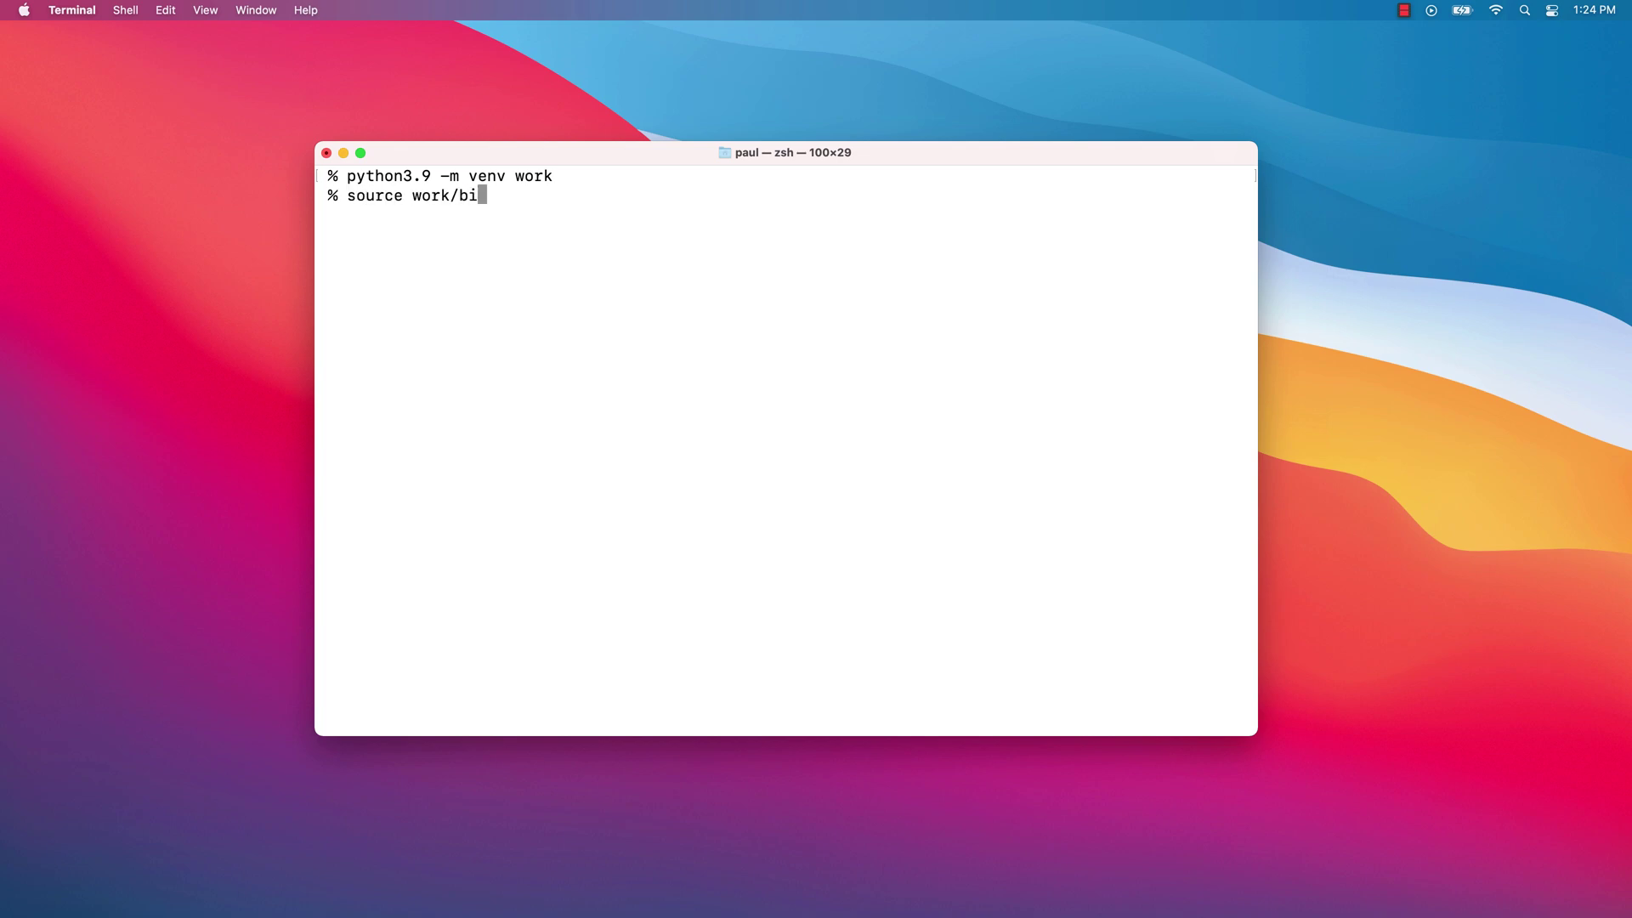
pyautogui.write('n/activate')
pyautogui.press('Return')
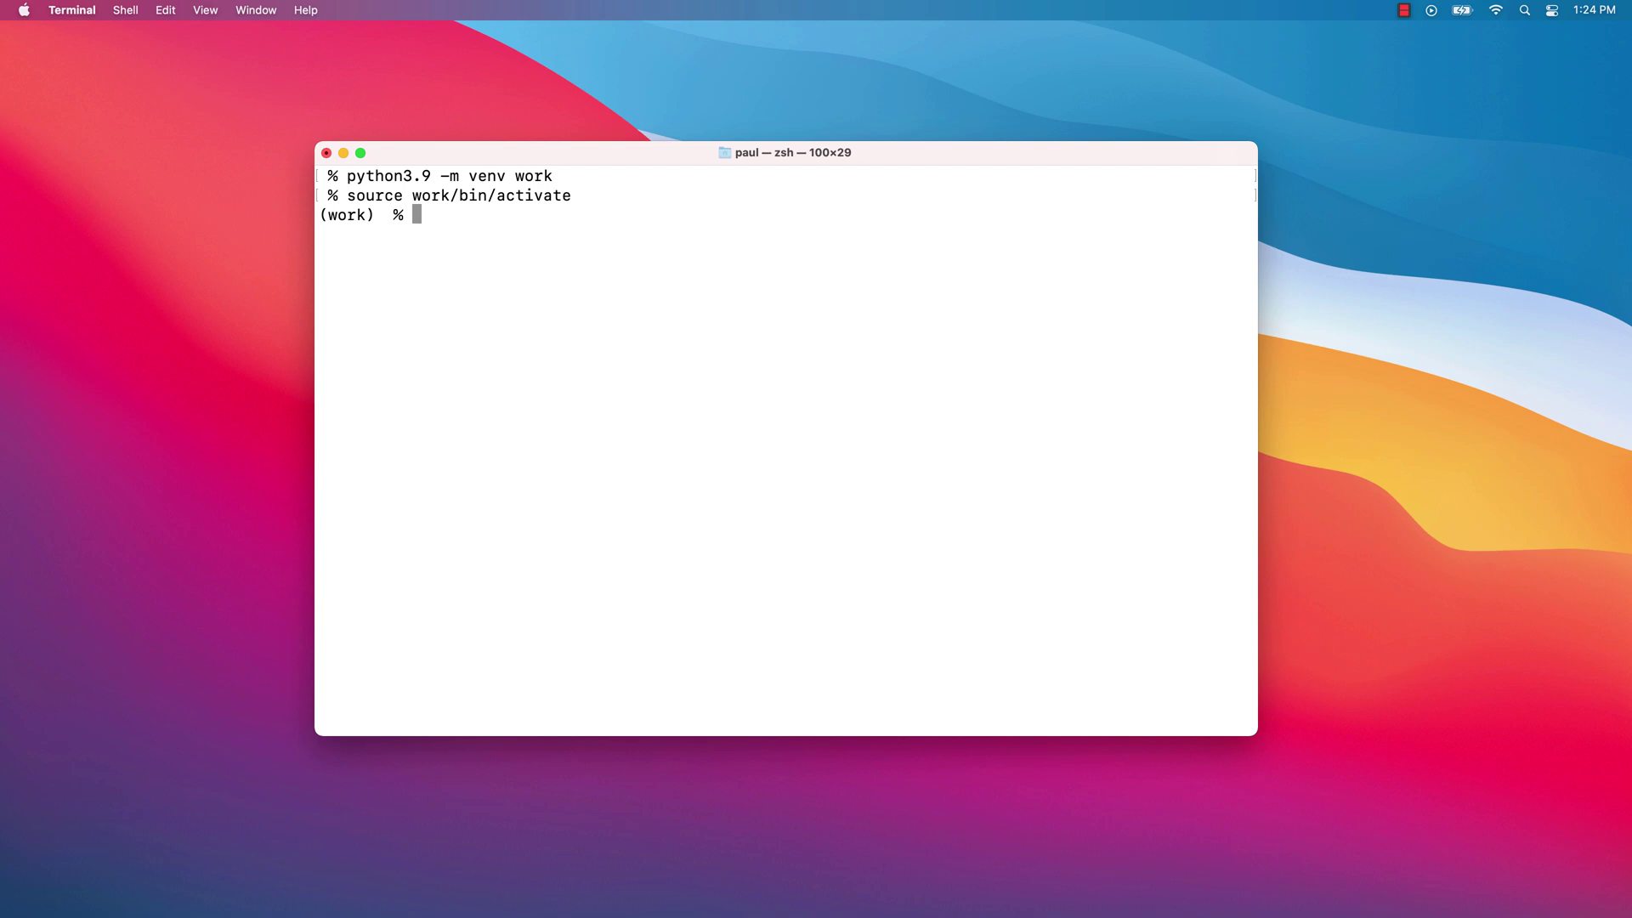
pyautogui.press('super+k')
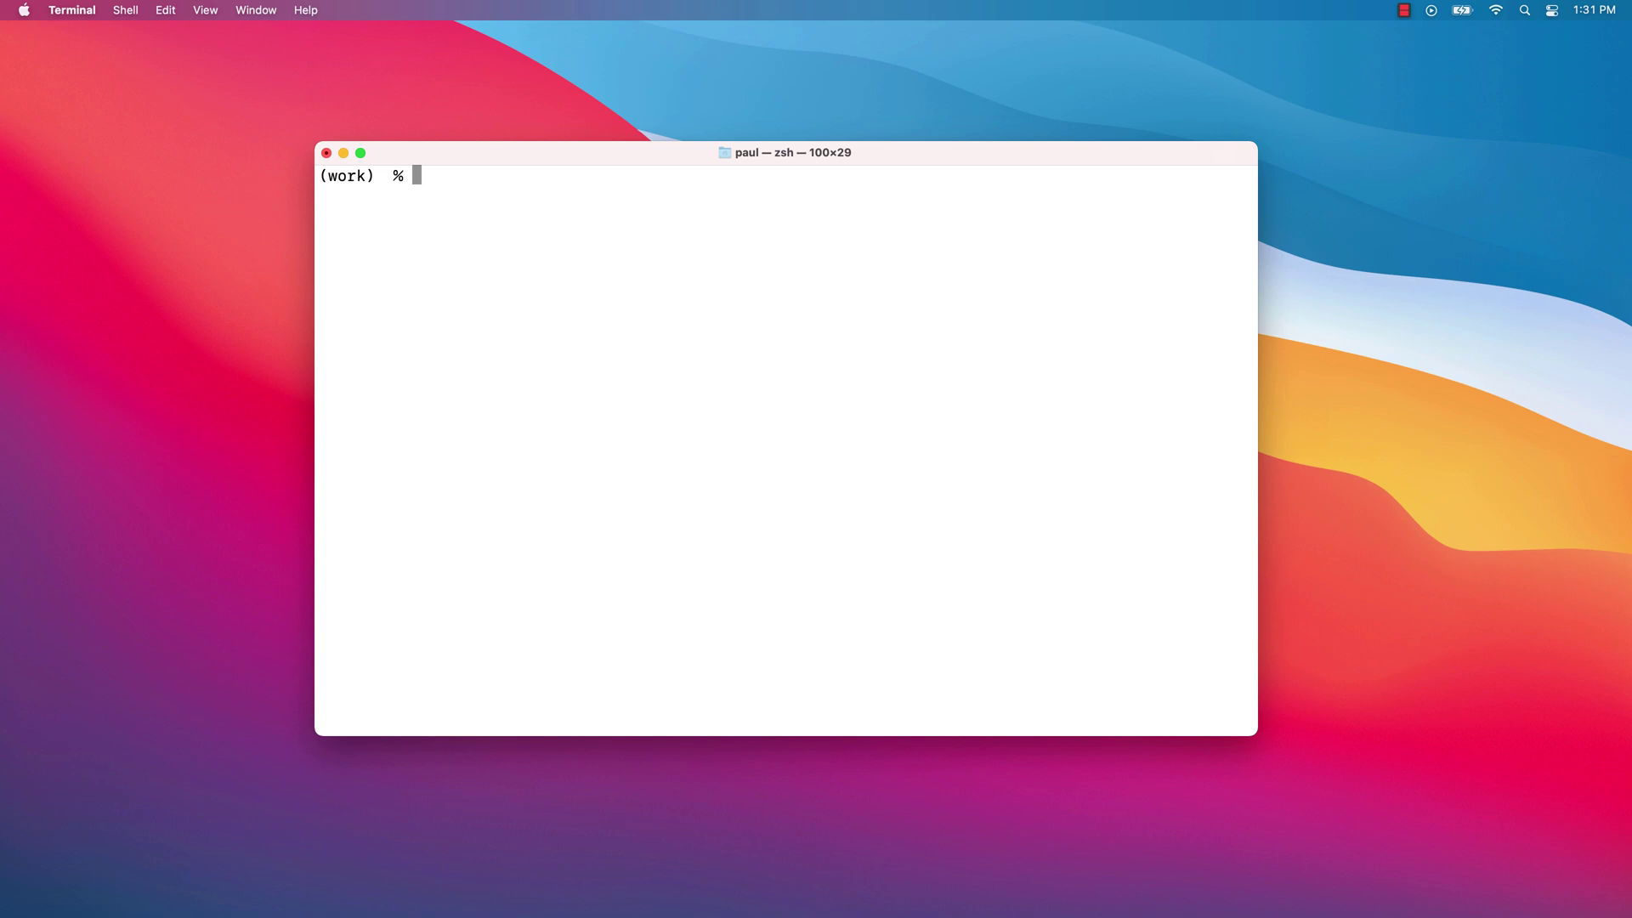
pyautogui.write('python -m pip instal')
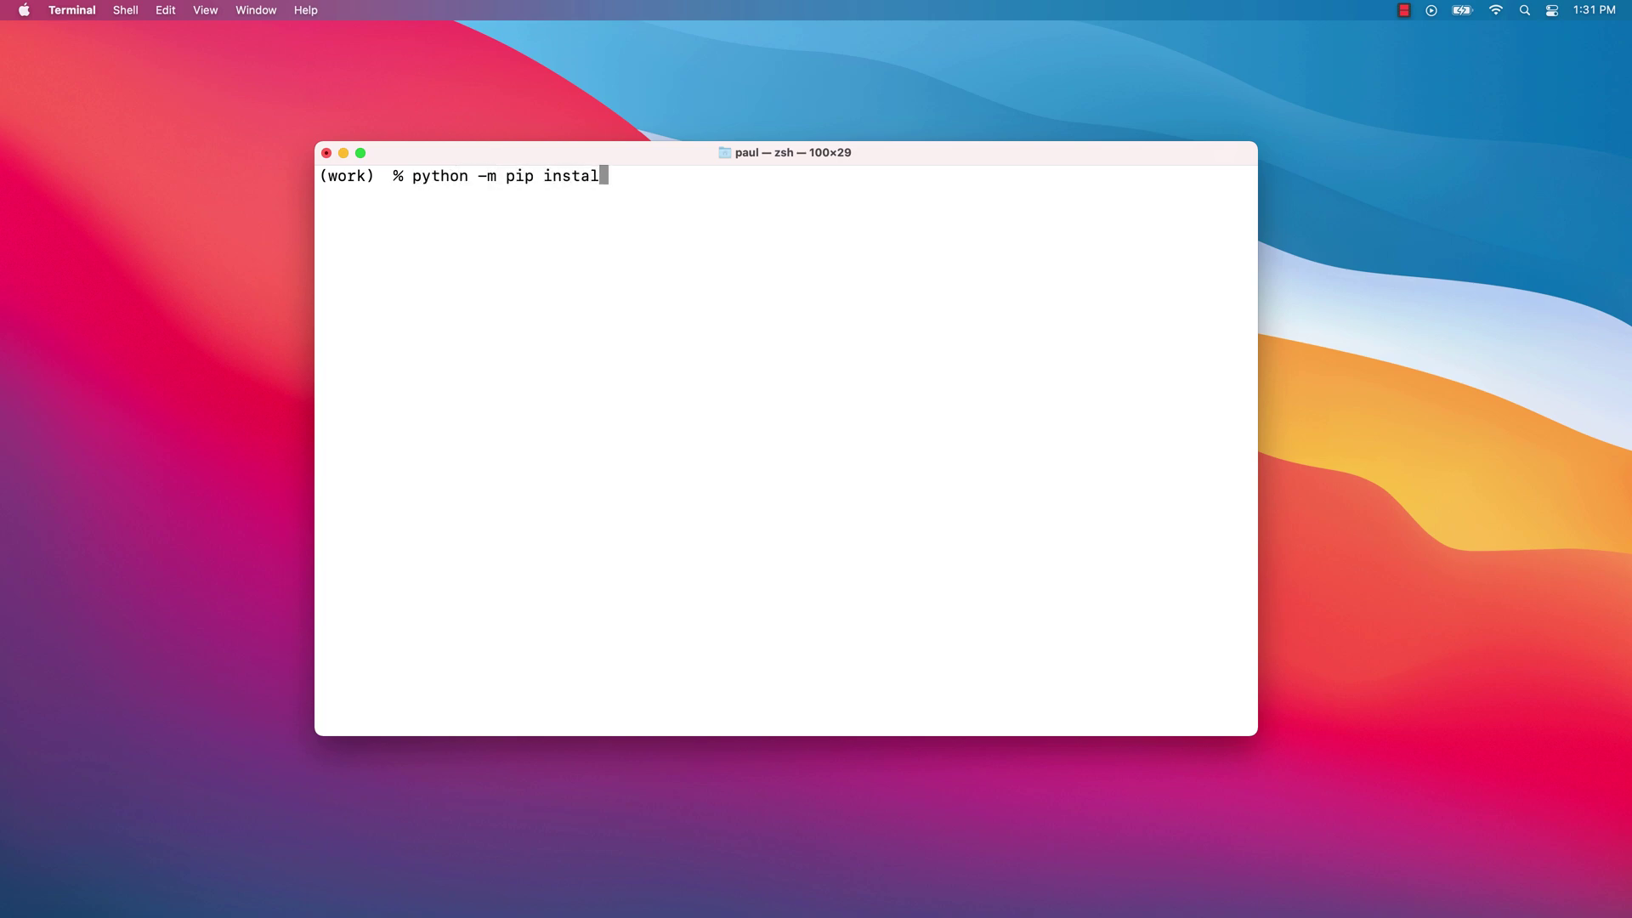
pyautogui.write('l --upgrade pip')
# - Upgrade pip to 20.3.3, then pip install numpy 1.19.5, scipy 1.6.0 and matplotlib 3.3.3
pyautogui.press('Return')
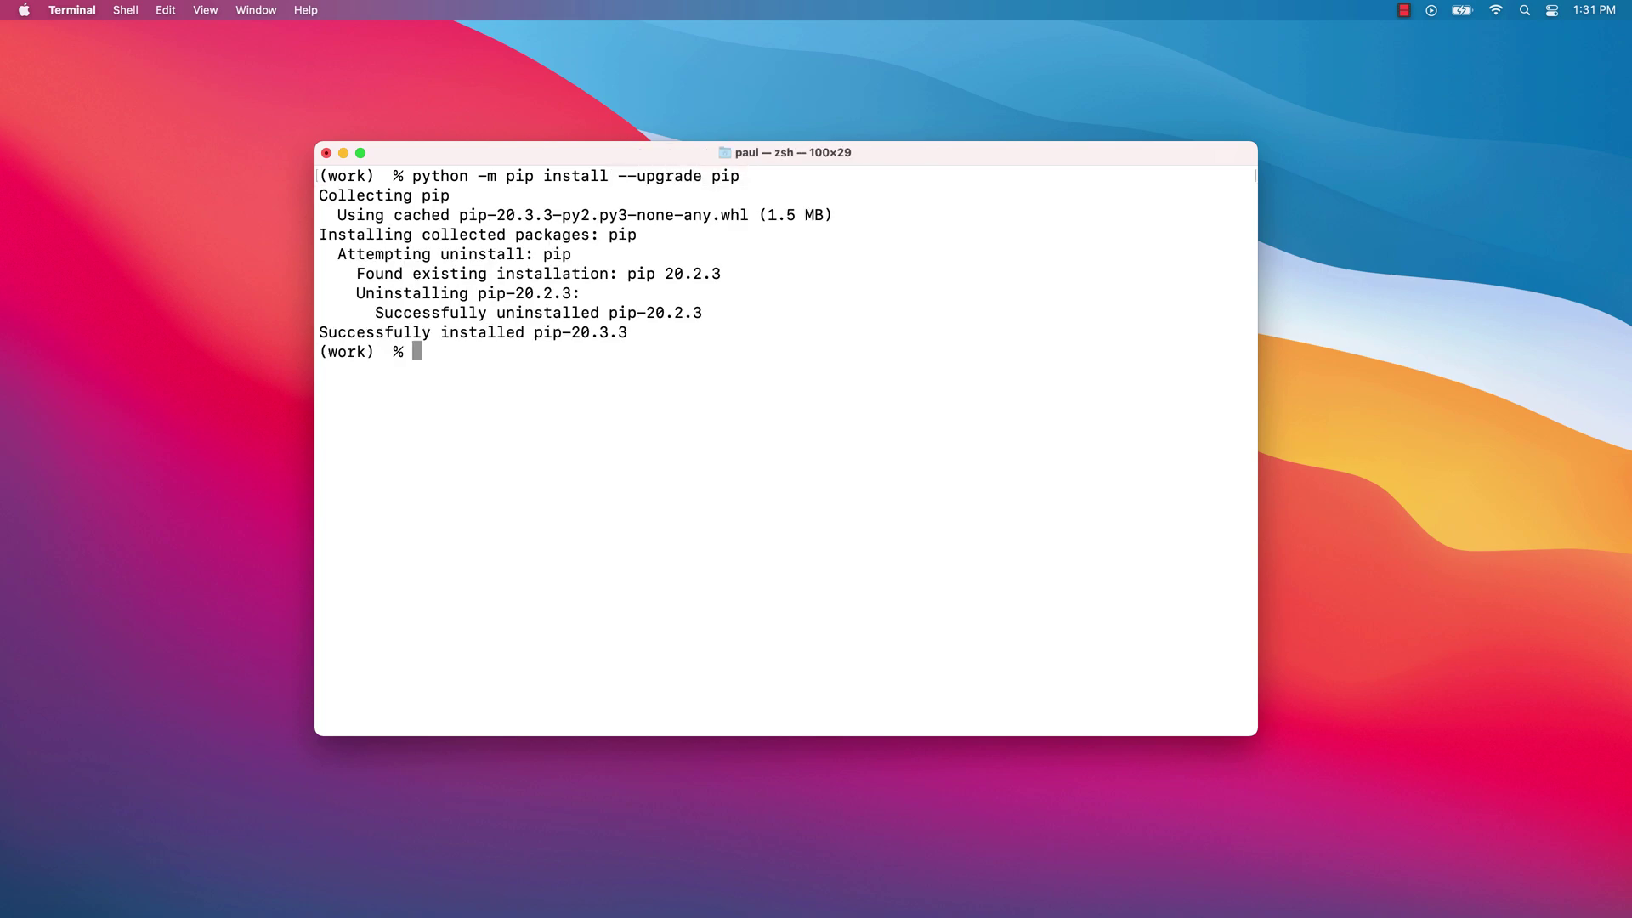
pyautogui.hotkey('ctrl', 'l')
pyautogui.write('pip insa')
pyautogui.press('BackSpace')
pyautogui.write('tall numpy')
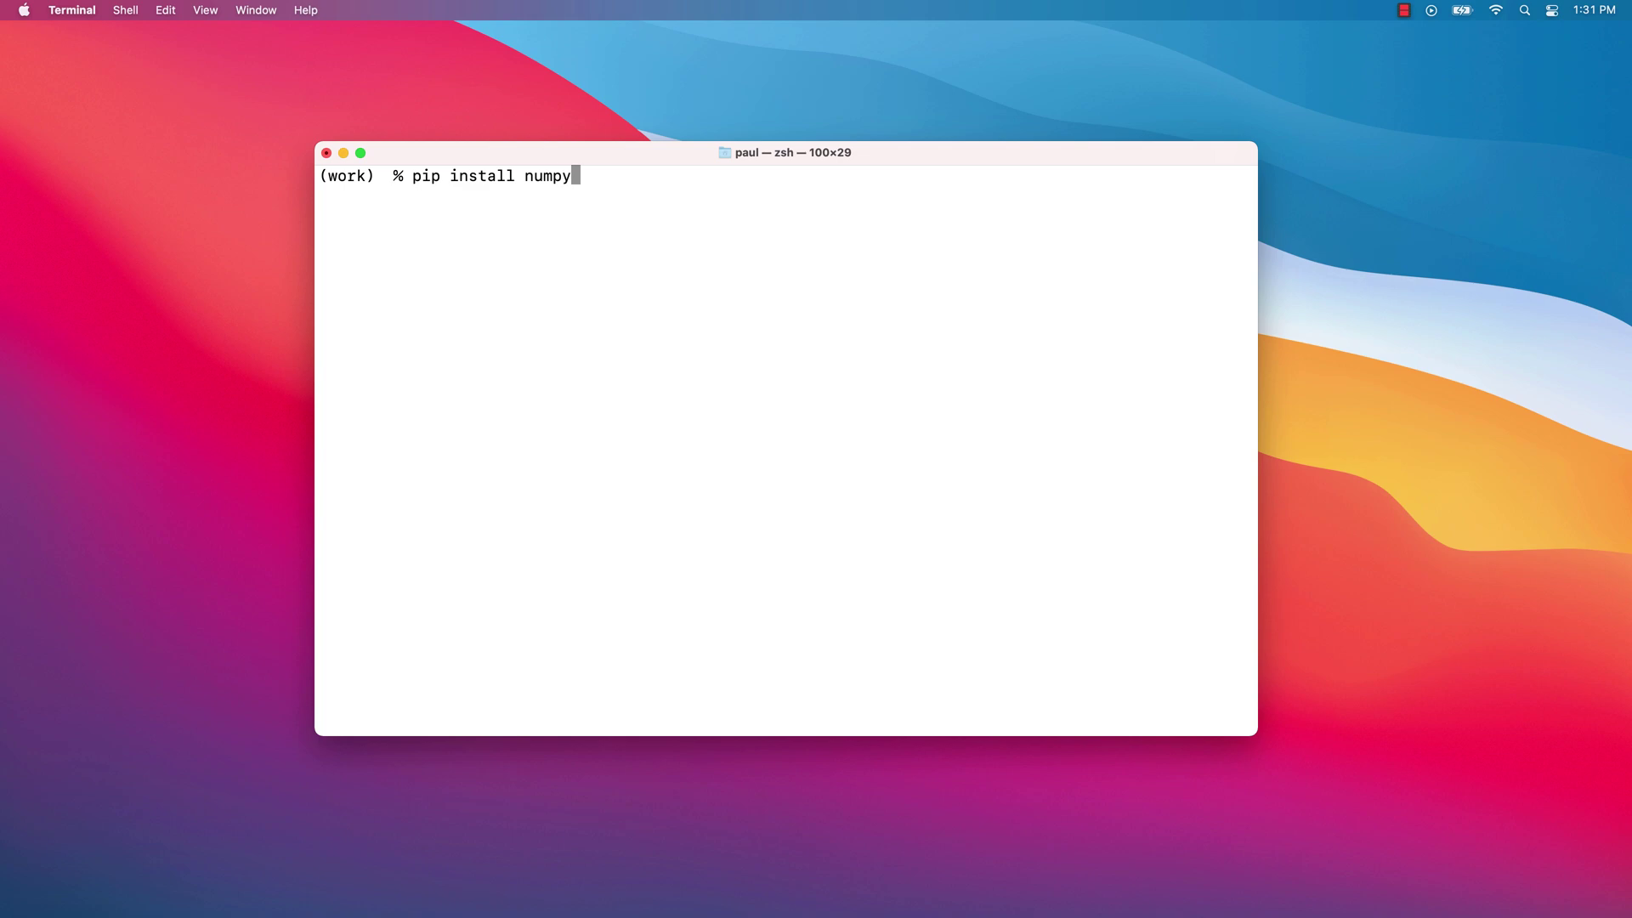
pyautogui.press('Return')
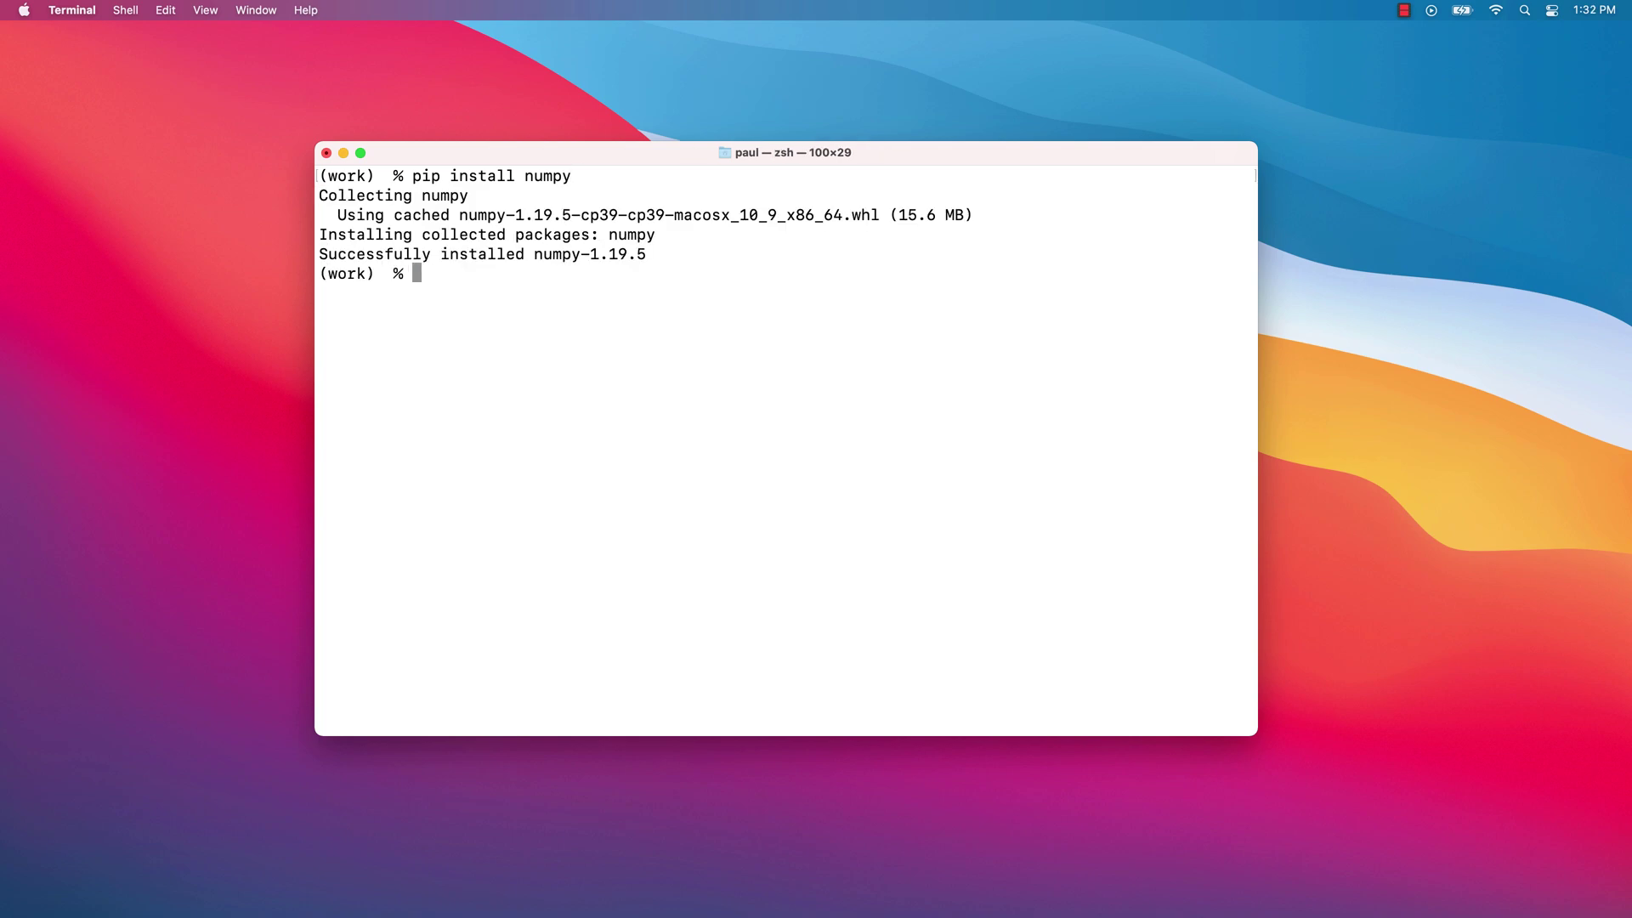
pyautogui.write('pip install scipy')
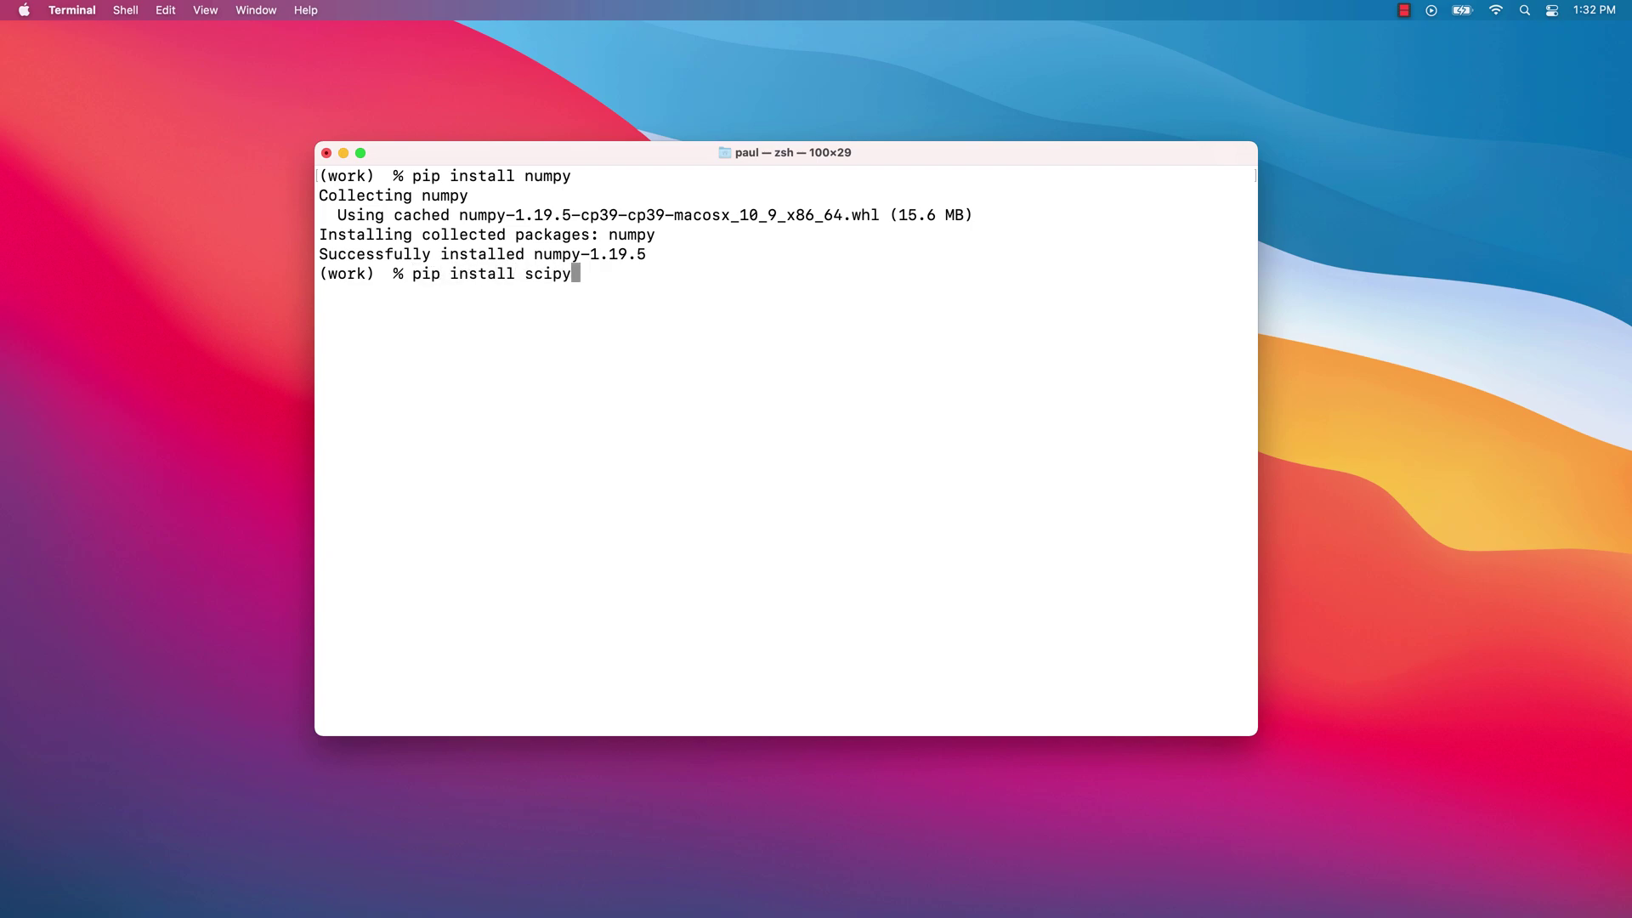
pyautogui.press('Return')
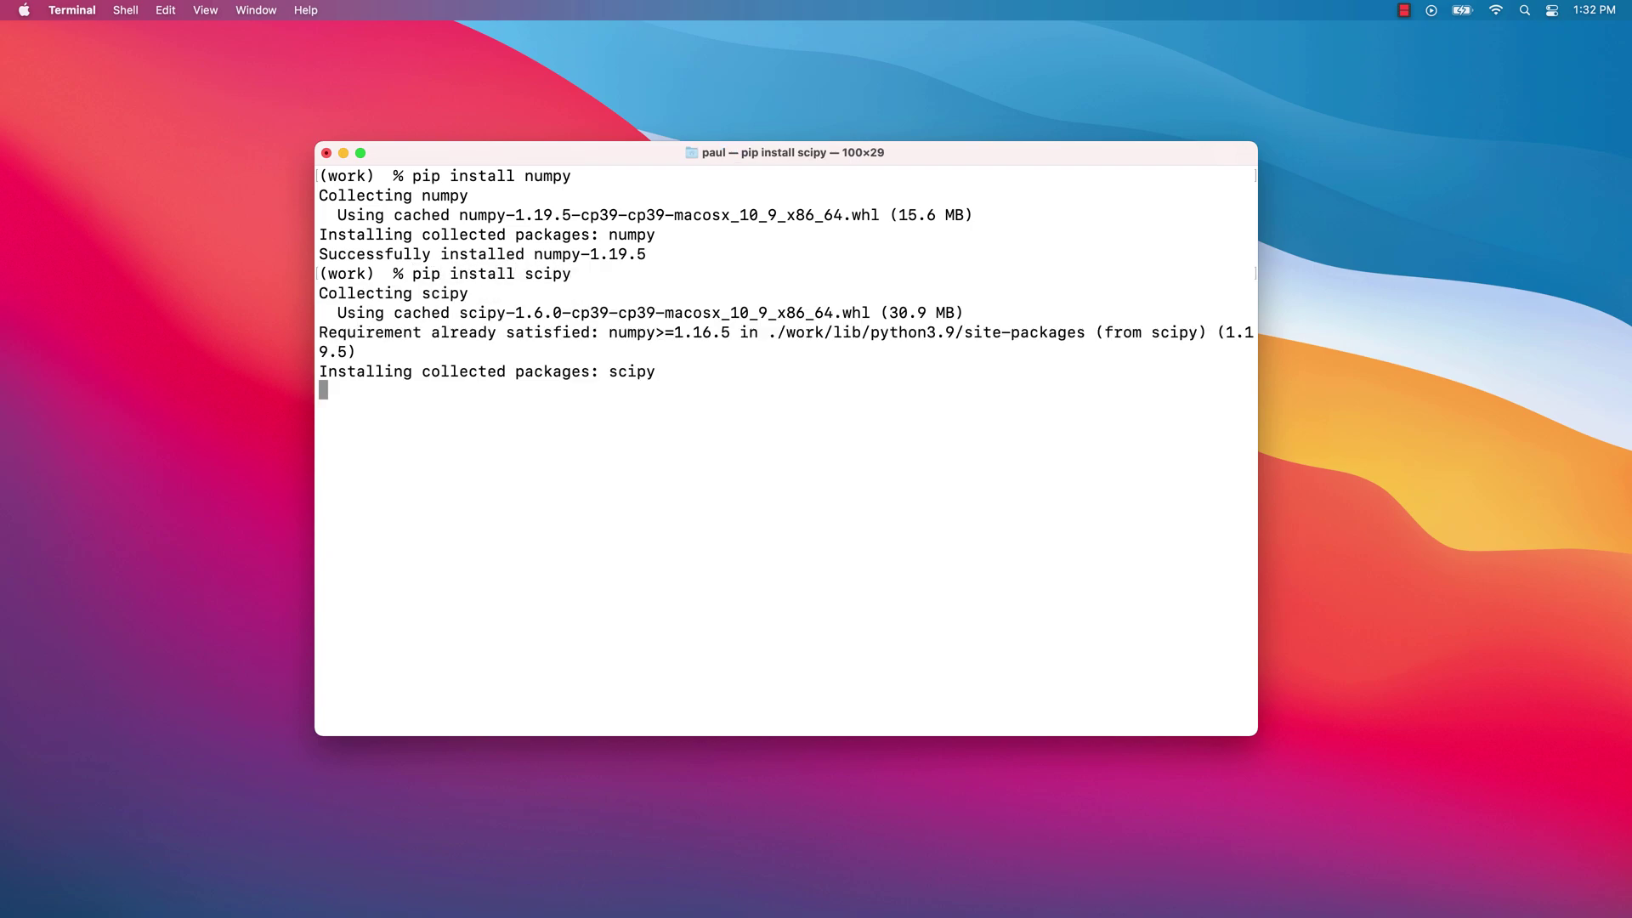
pyautogui.write('pip install m')
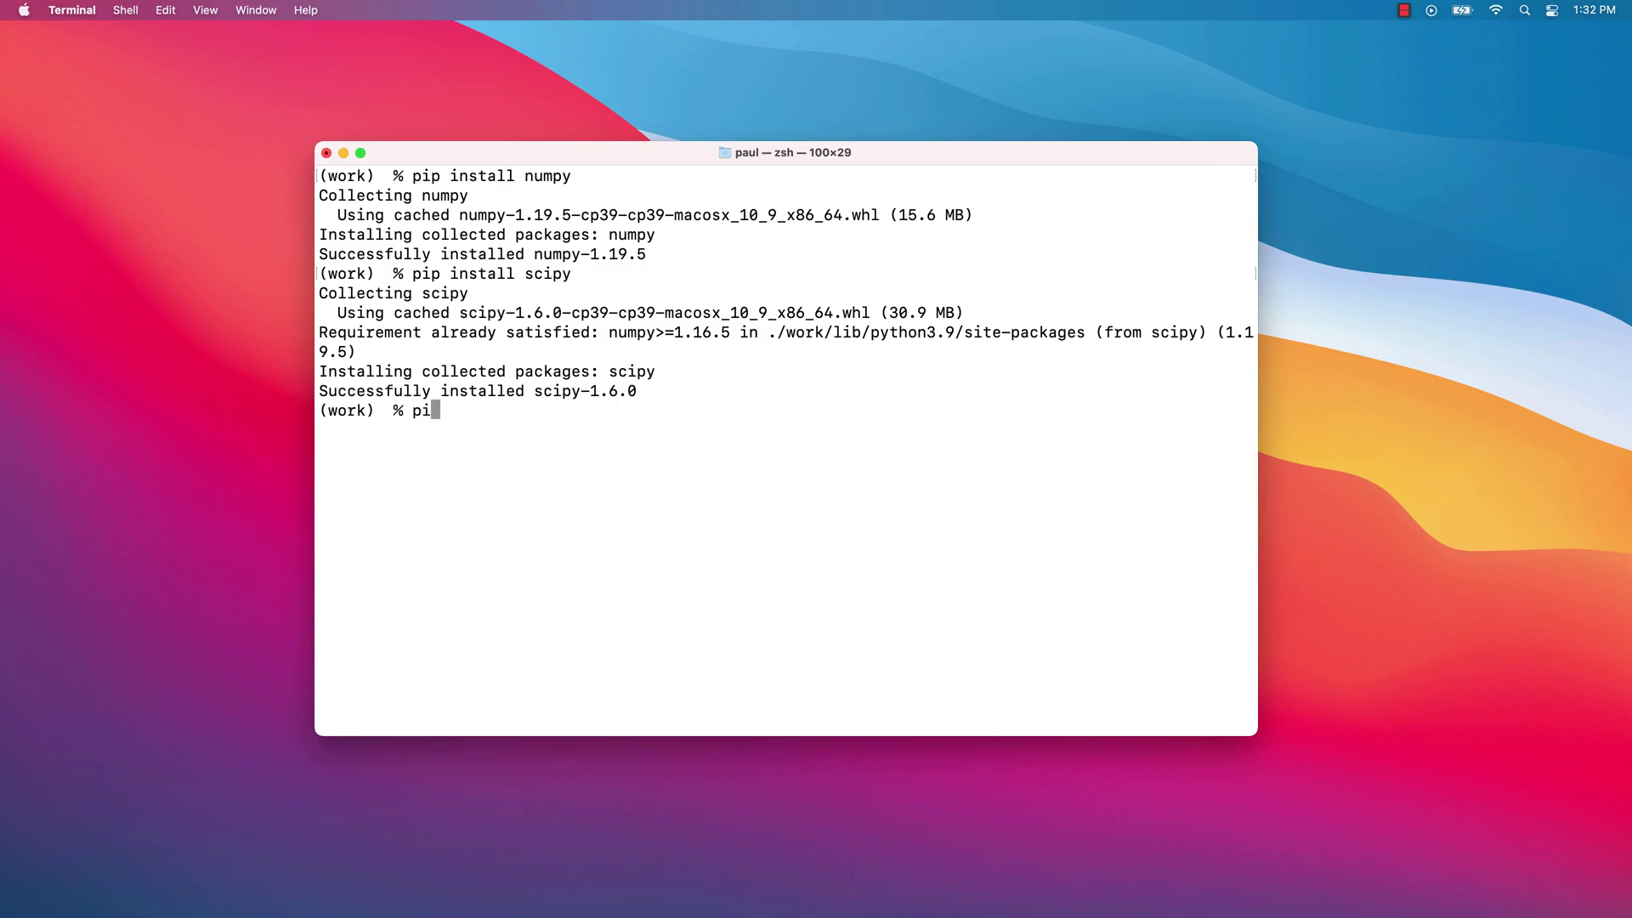
pyautogui.write('atplotlib')
pyautogui.press('Return')
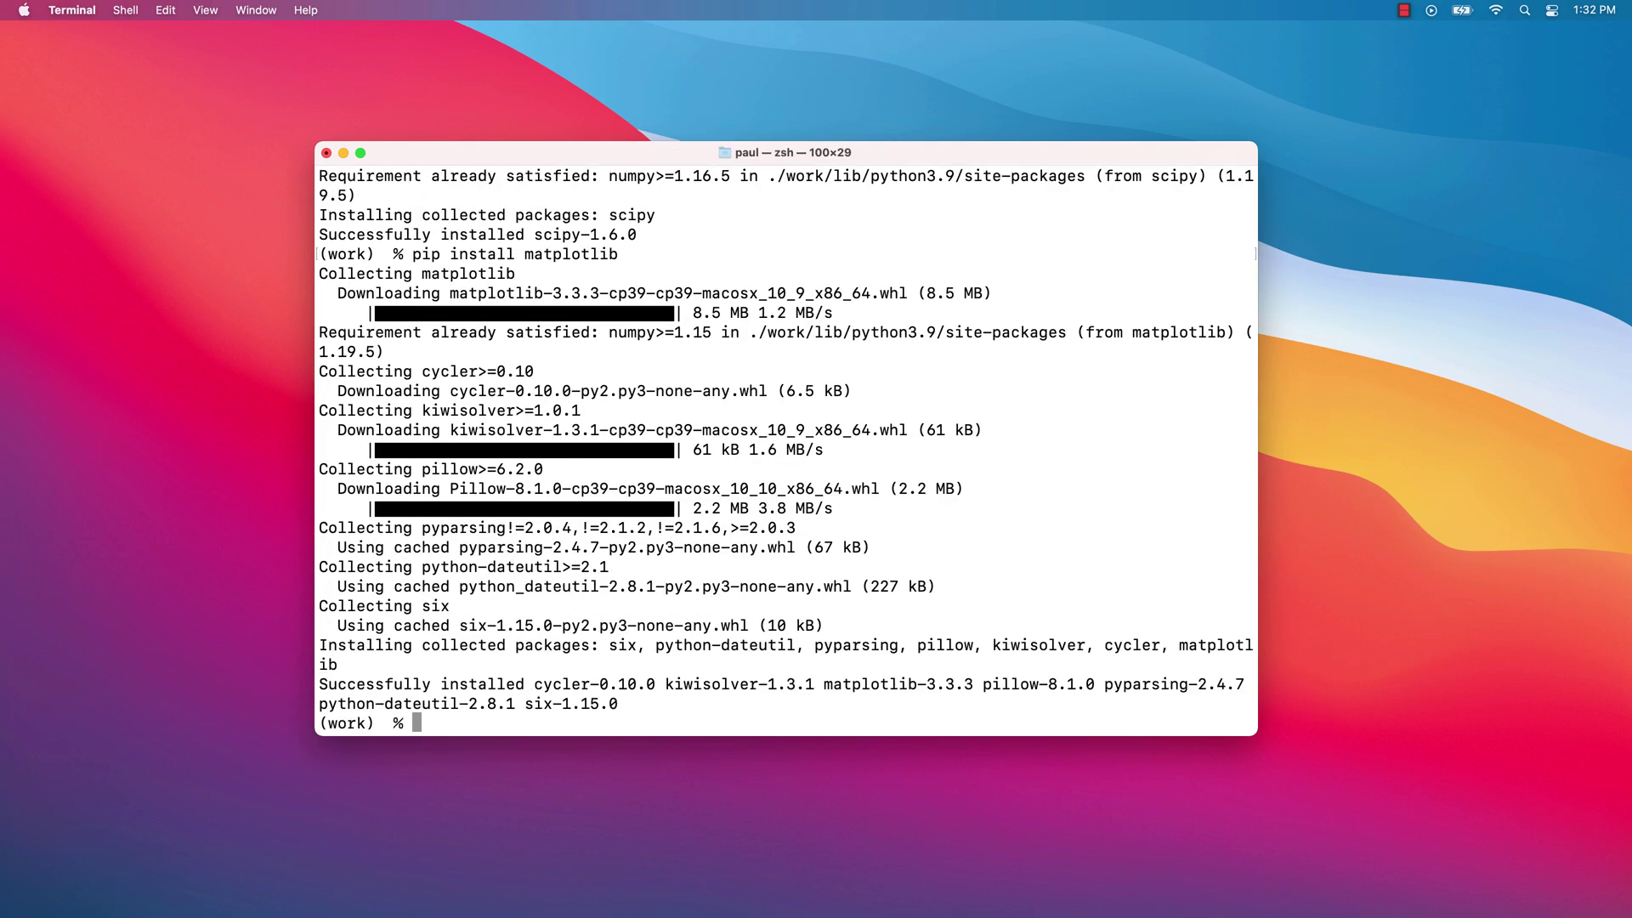
pyautogui.press('cmd+k')
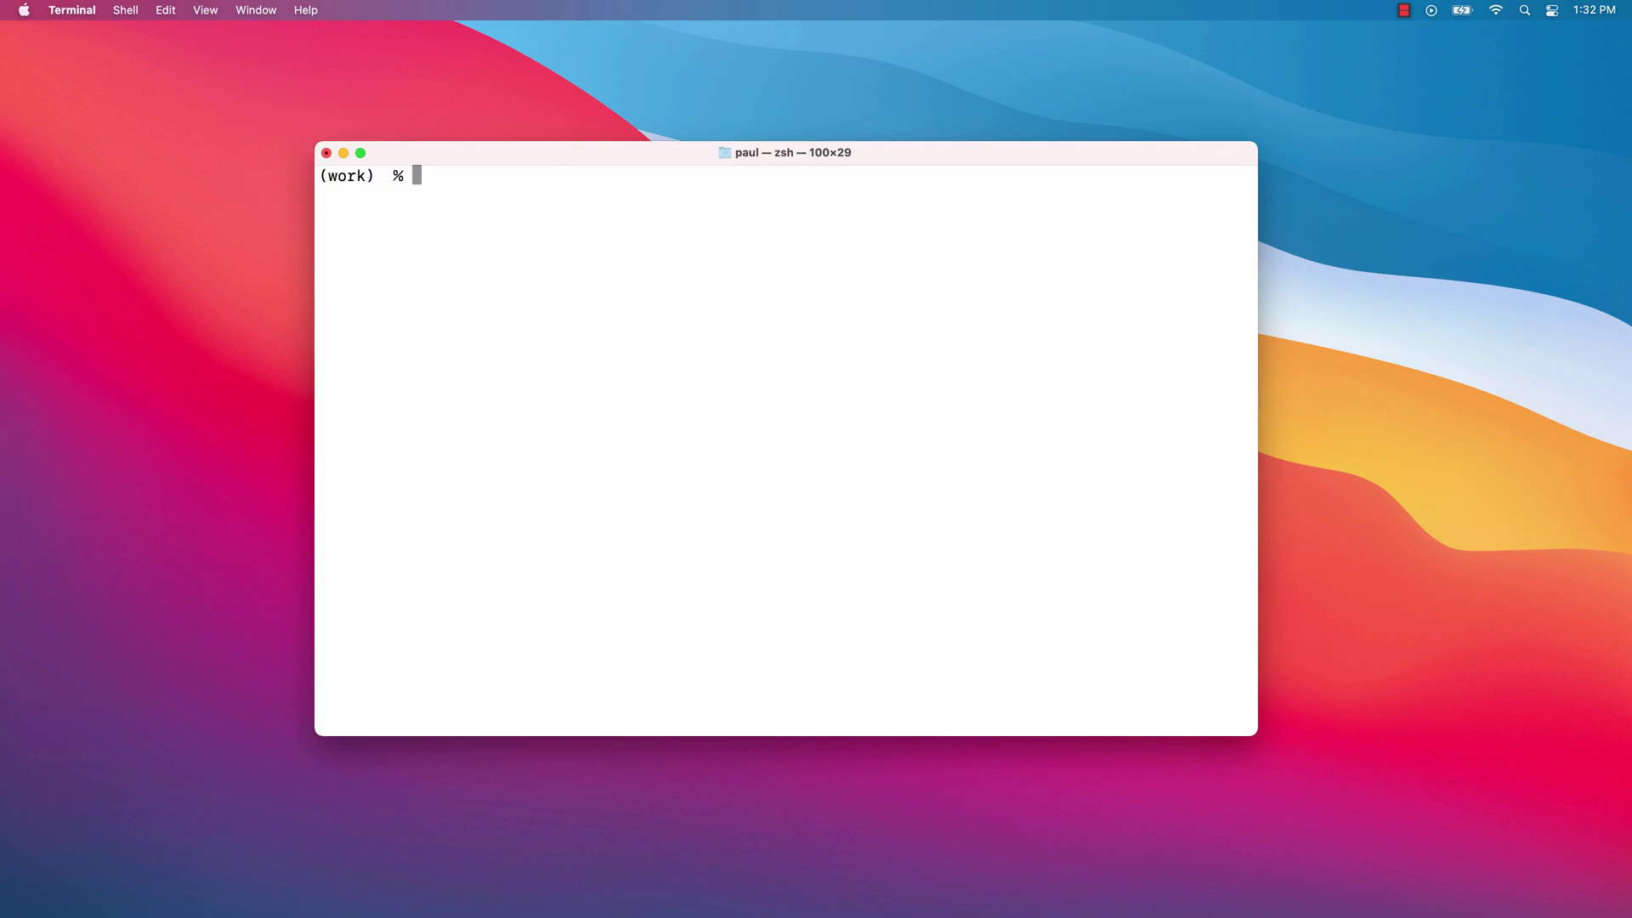
# - Start the Python interpreter and clear the session screen
pyautogui.write('python')
pyautogui.press('Return')
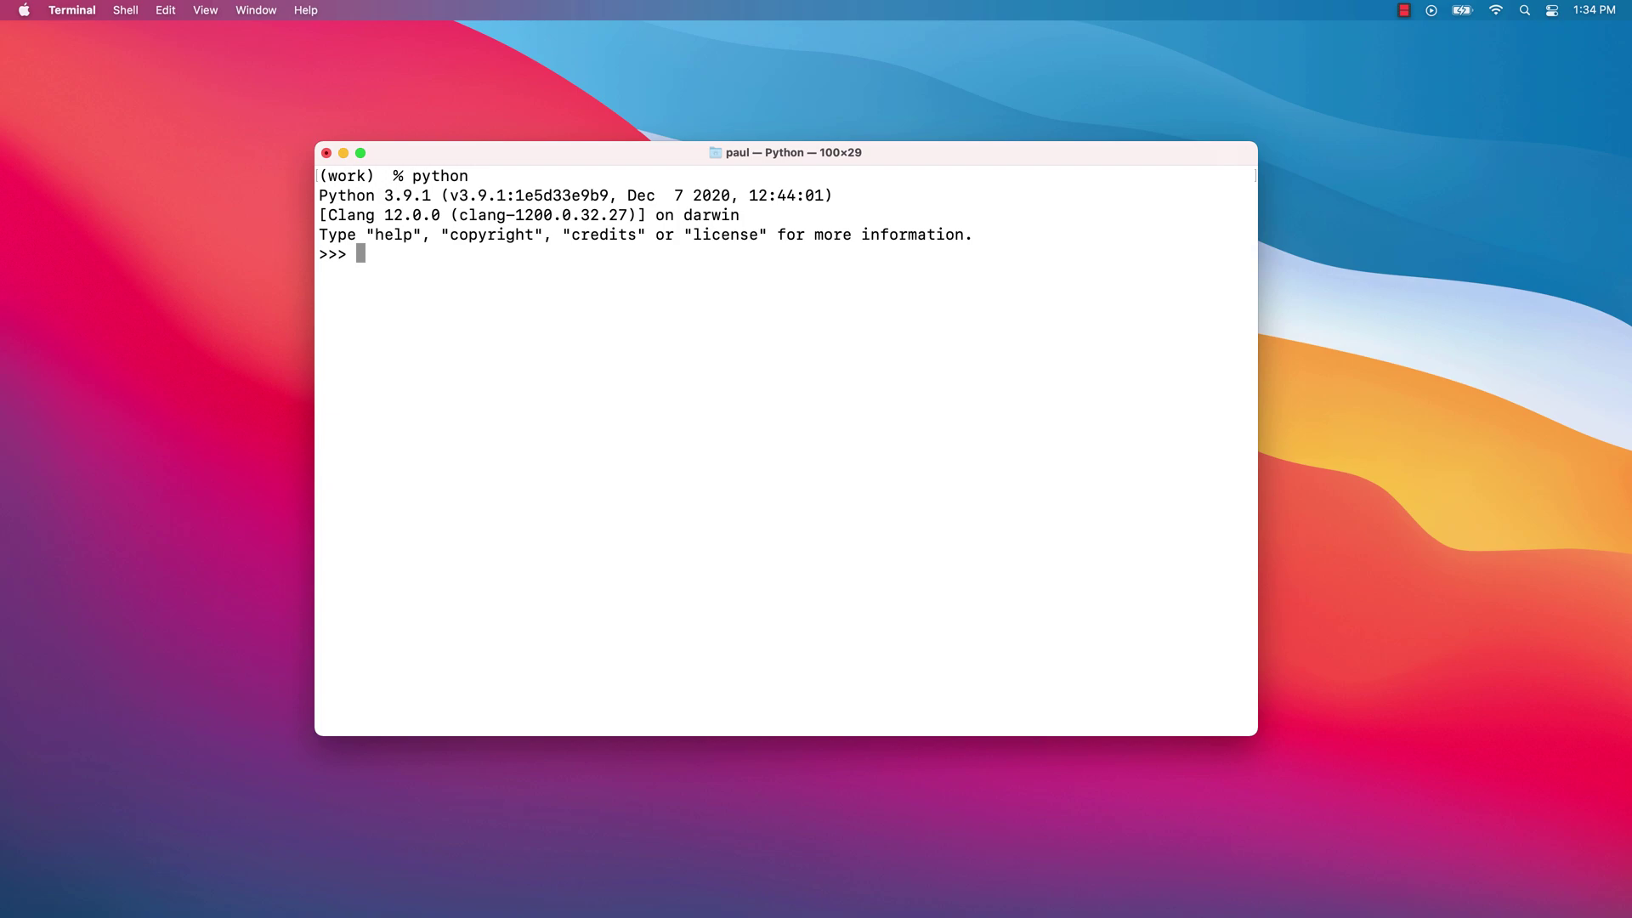
pyautogui.hotkey('ctrl', 'l')
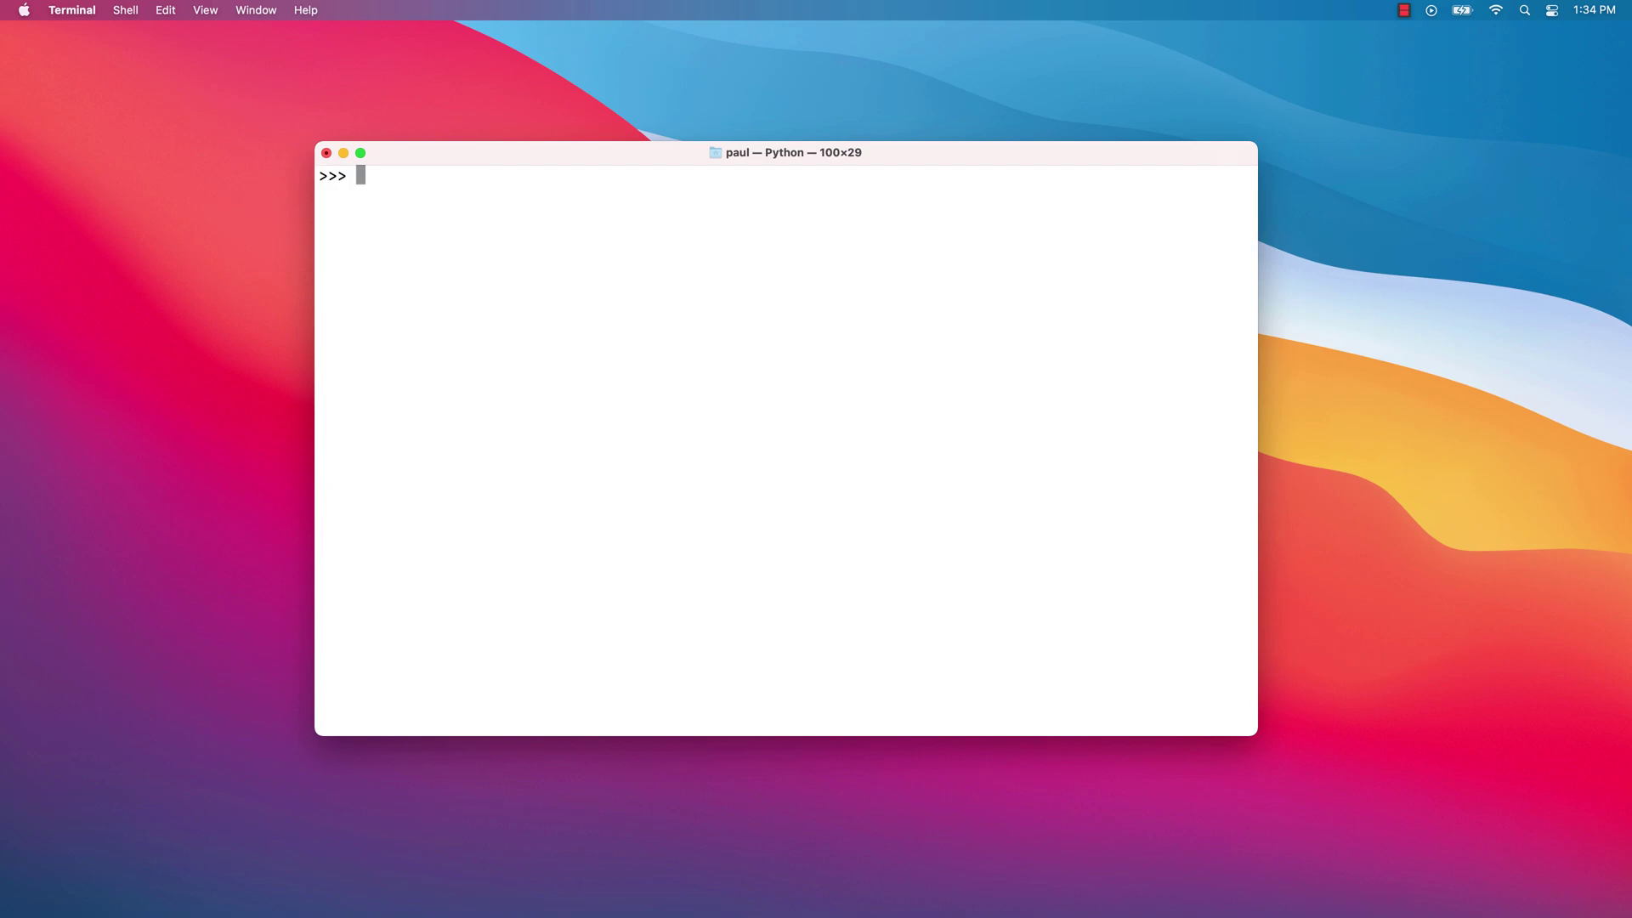
# - Import numpy as np, scipy as sp and matplotlib.pylab as plt, and confirm numpy version 1.19.5
pyautogui.write('import numpy as np')
pyautogui.press('Return')
pyautogui.write('import scipy as sp')
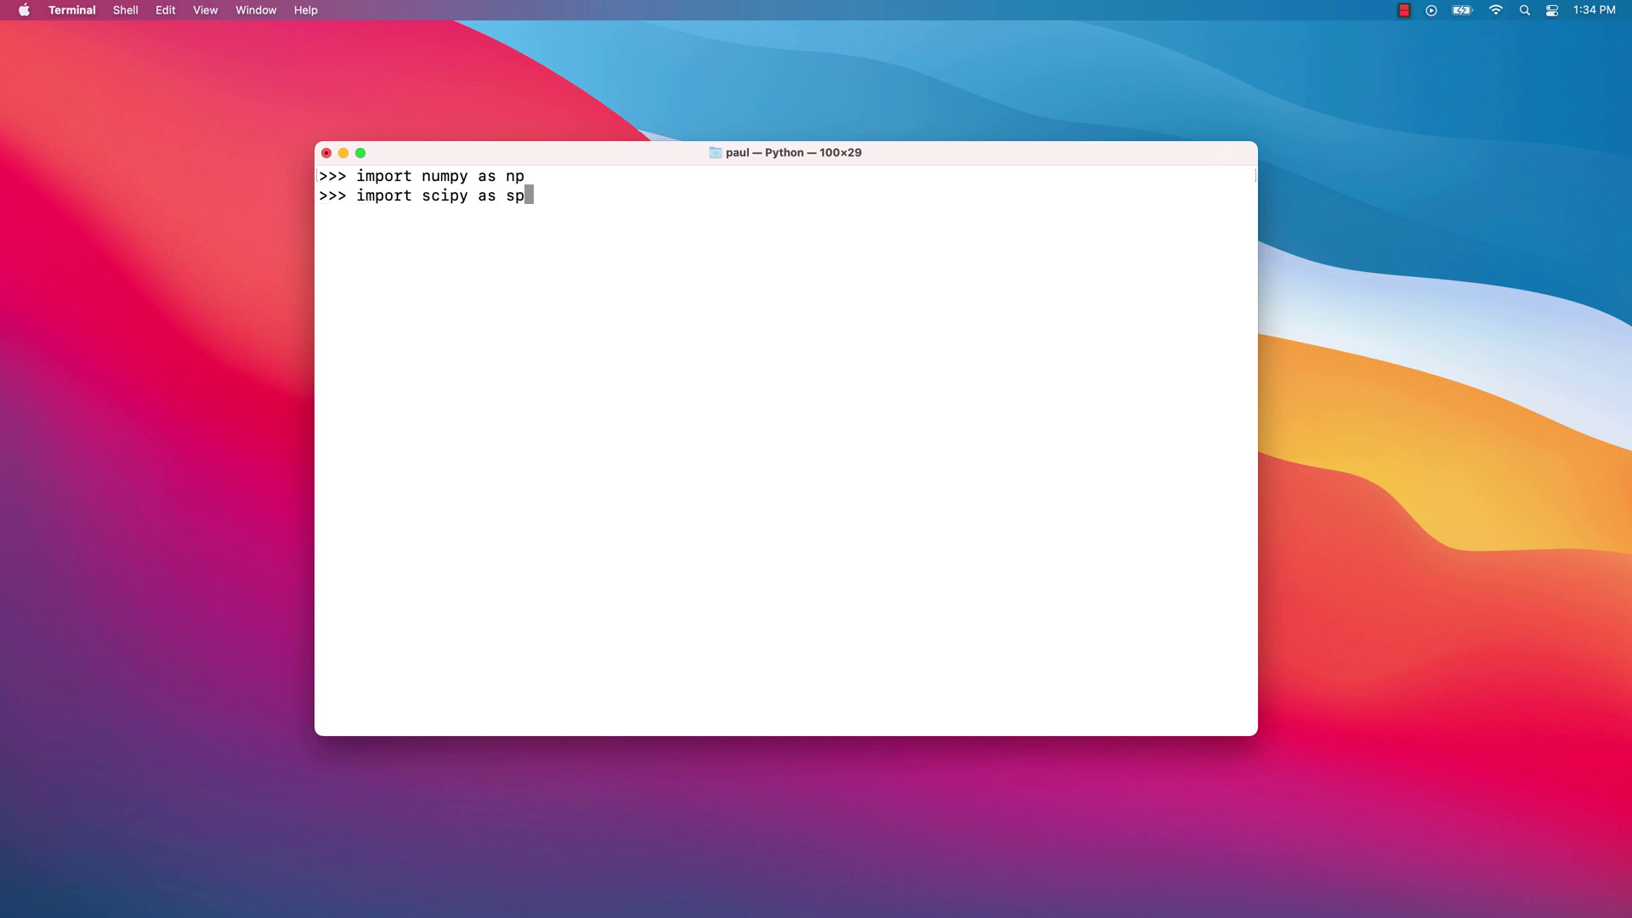
pyautogui.press('Return')
pyautogui.write('import matplotlib.pylab as plt')
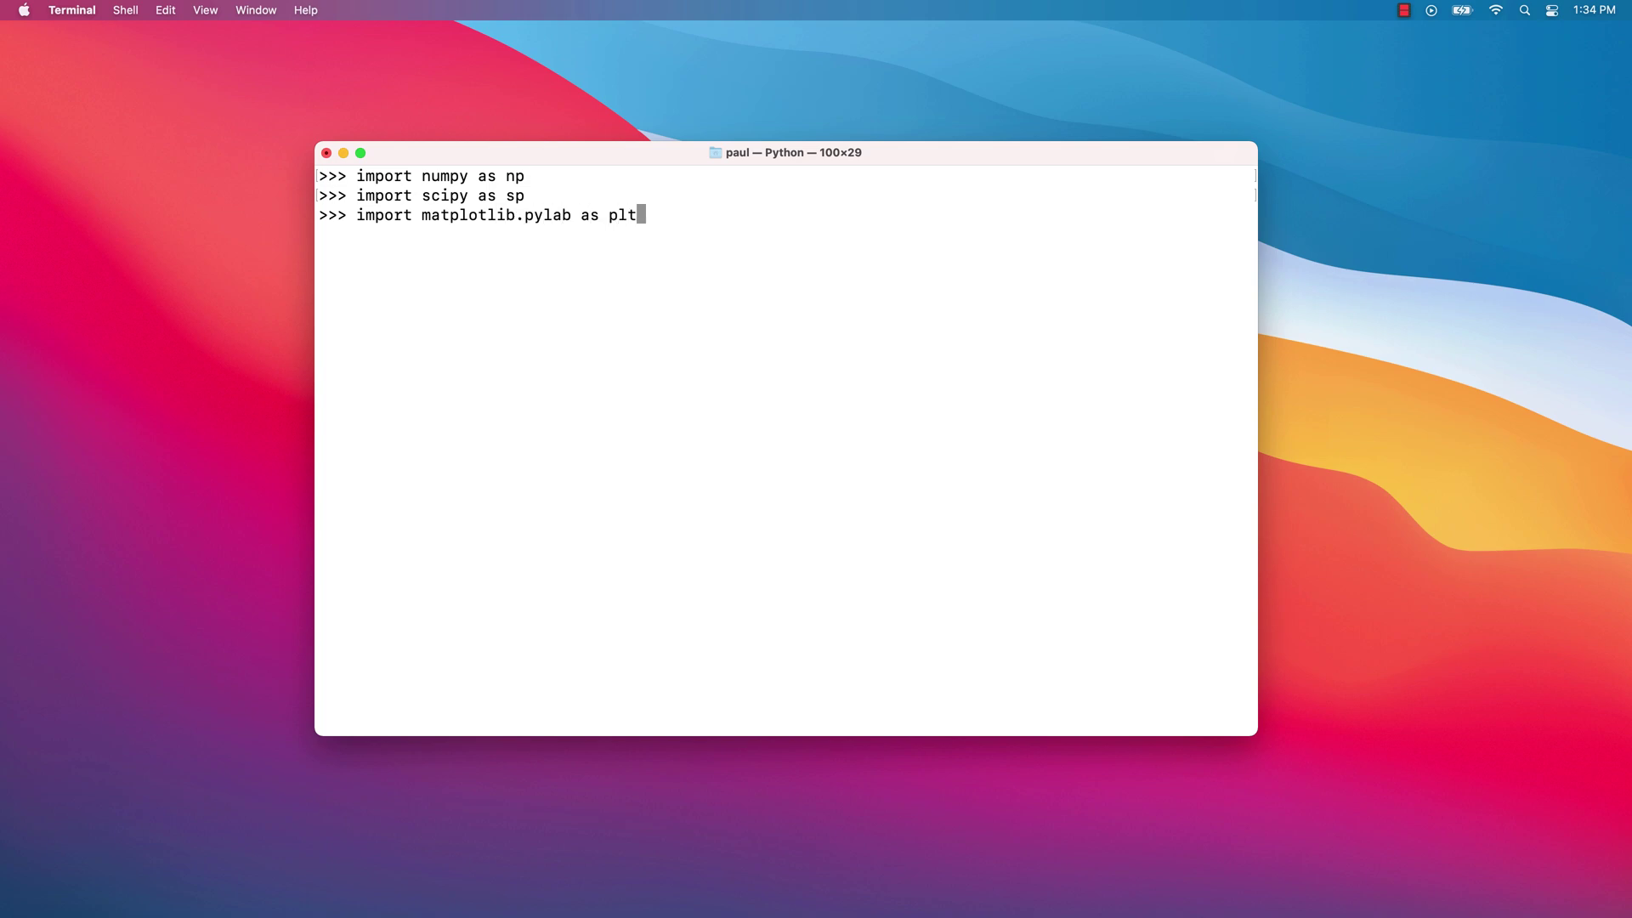
pyautogui.press('Return')
pyautogui.write('np.version.version')
pyautogui.press('Return')
# - Create the 3×3 array A = [[1,2,3],[4,5,6],[7,8,9]] and display it
pyautogui.press('super+k')
pyautogui.write('A = np.a')
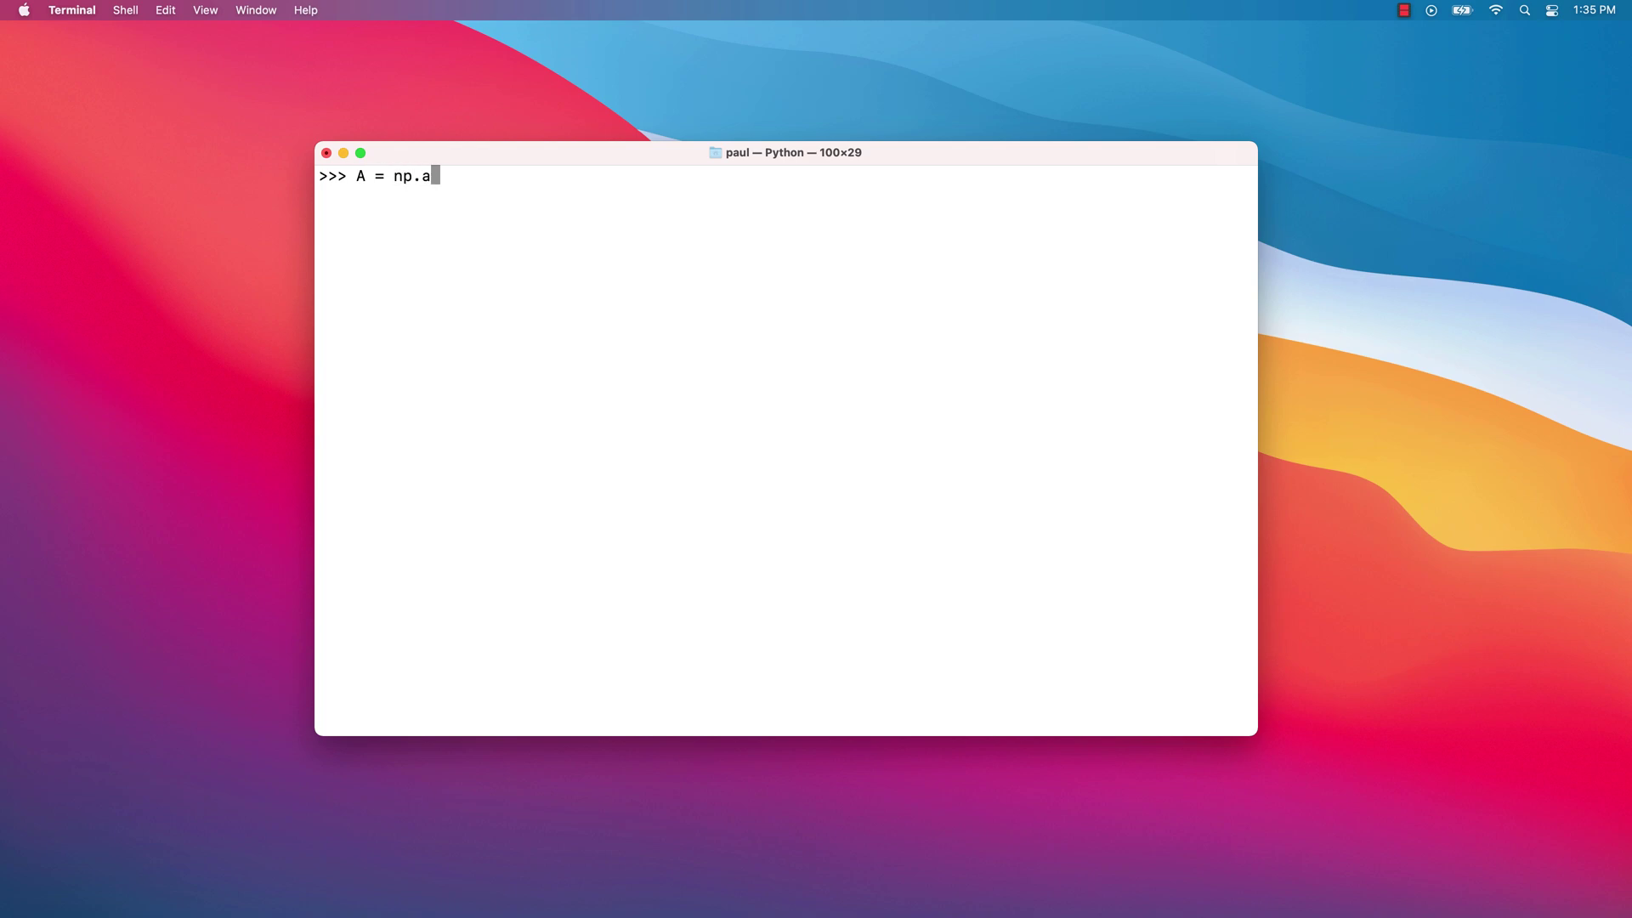
pyautogui.write('rray([[1,2,3],[4,5,6],[')
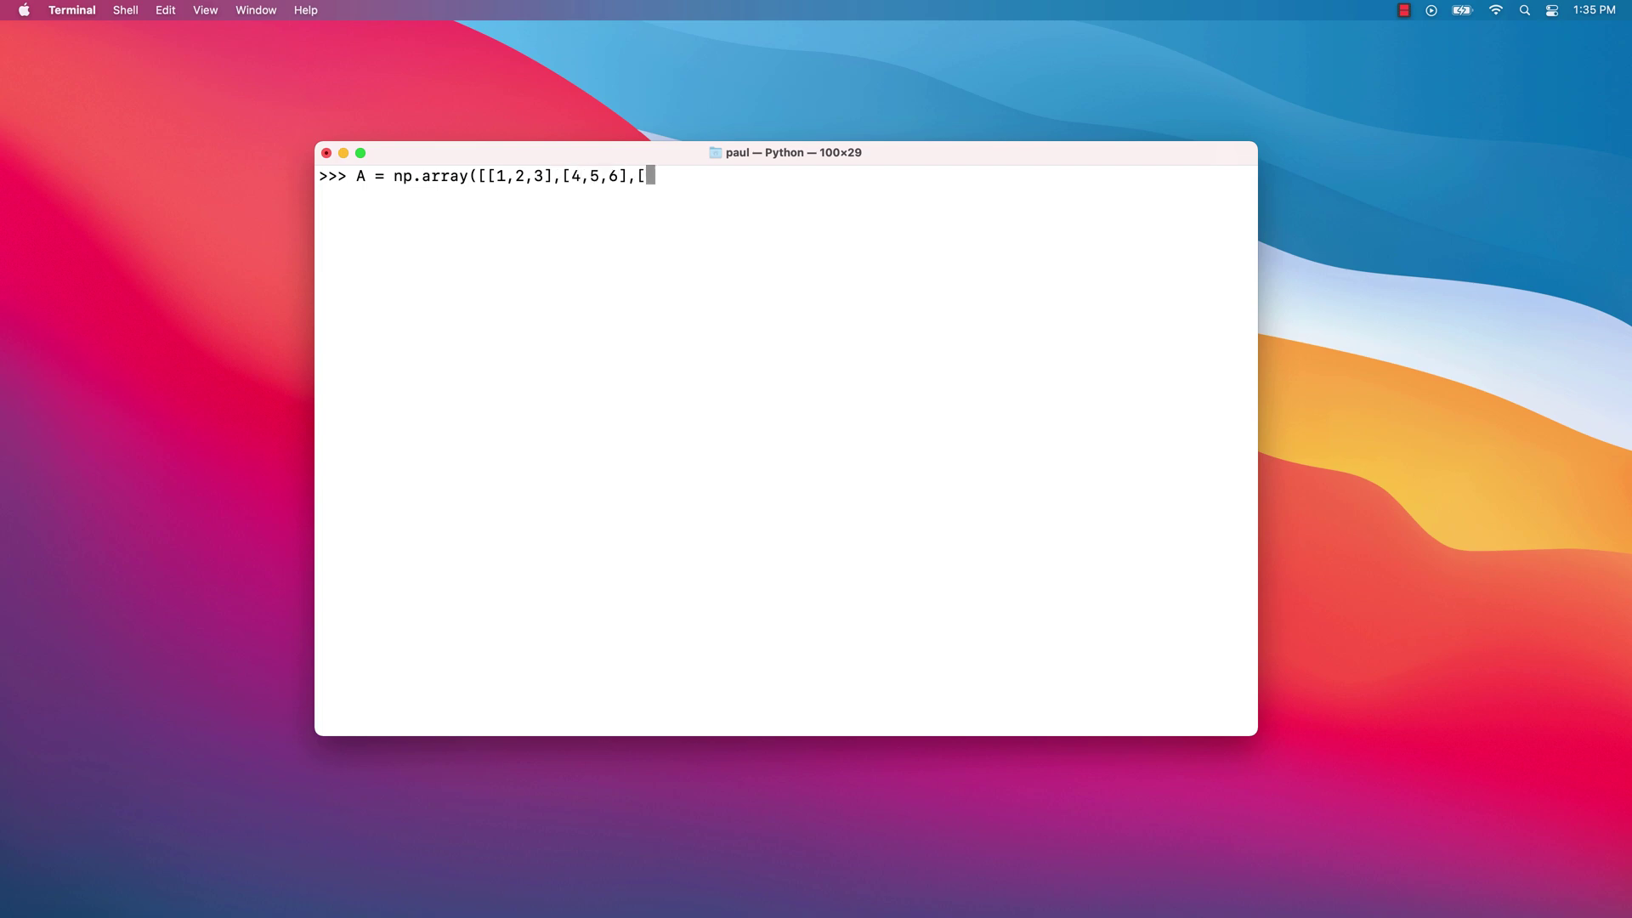
pyautogui.write('7,8,9]])')
pyautogui.press('Return')
pyautogui.write('A')
pyautogui.press('Return')
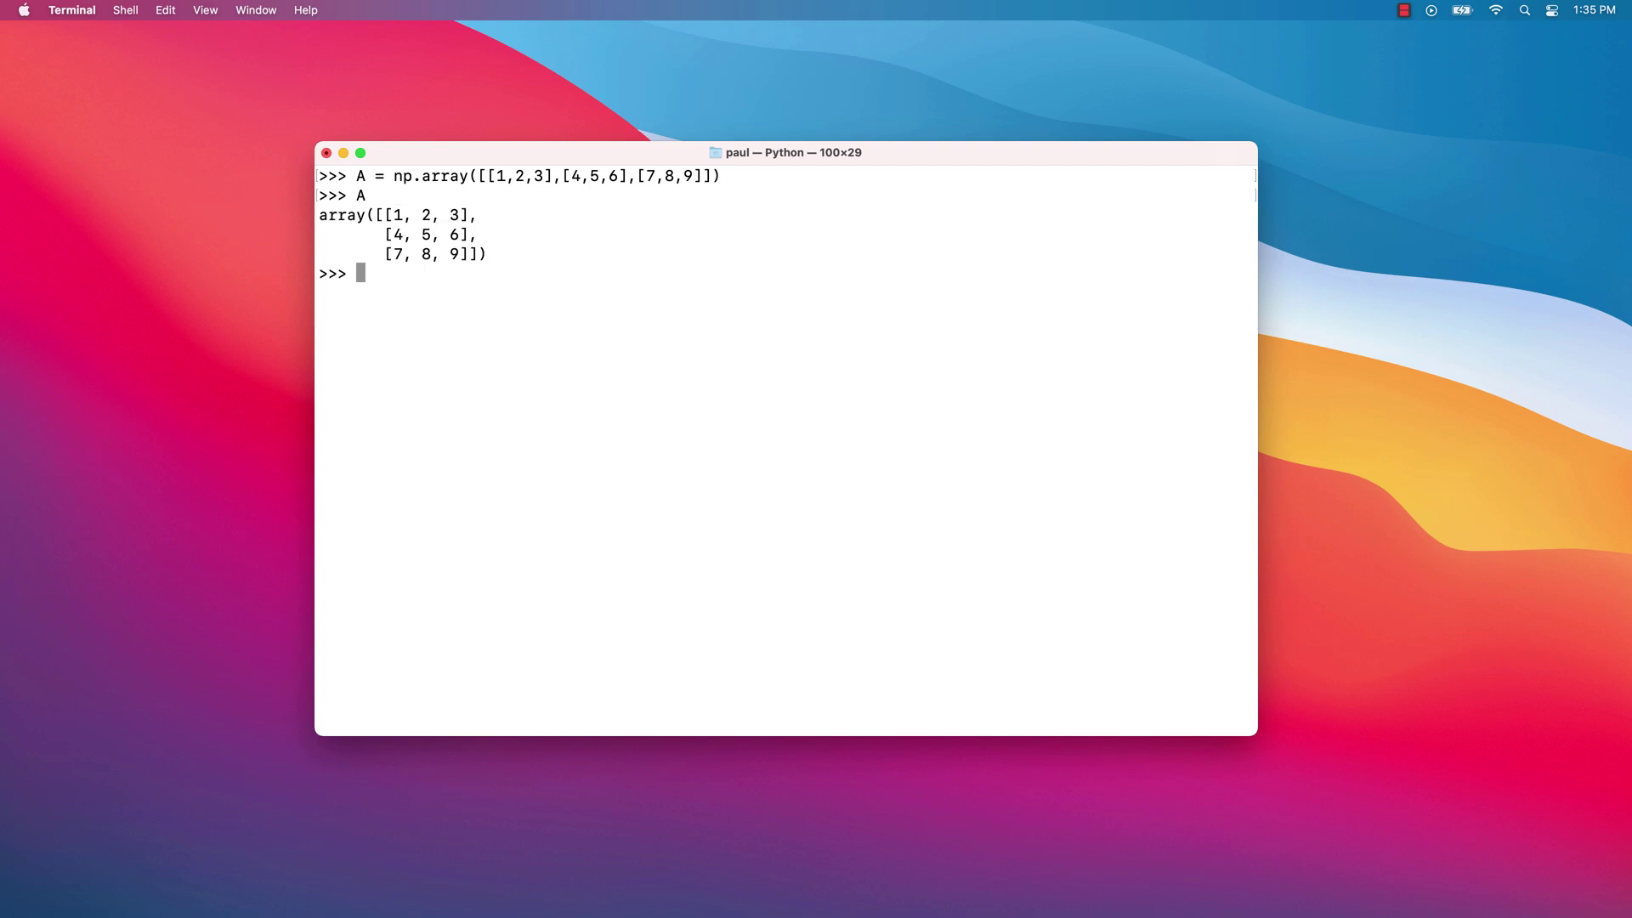
# - Compute and display the transpose AT, then multiply A by AT with np.matmul
pyautogui.write('AT = np.transpose(A)')
pyautogui.press('Return')
pyautogui.write('AT')
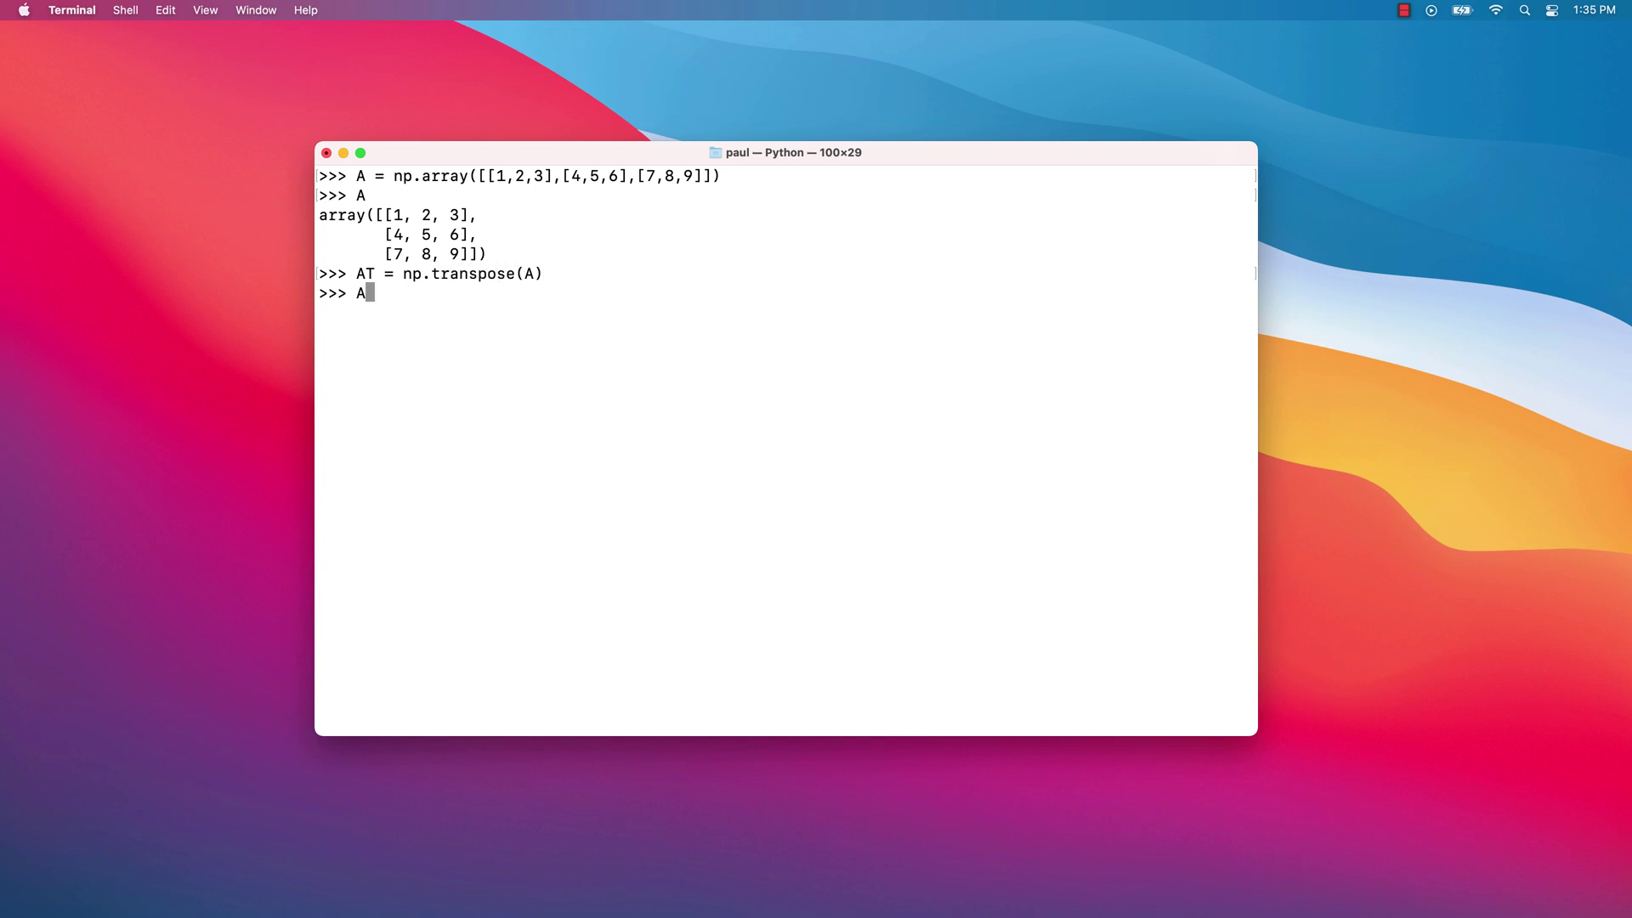
pyautogui.press('Return')
pyautogui.write('np.matmul(A')
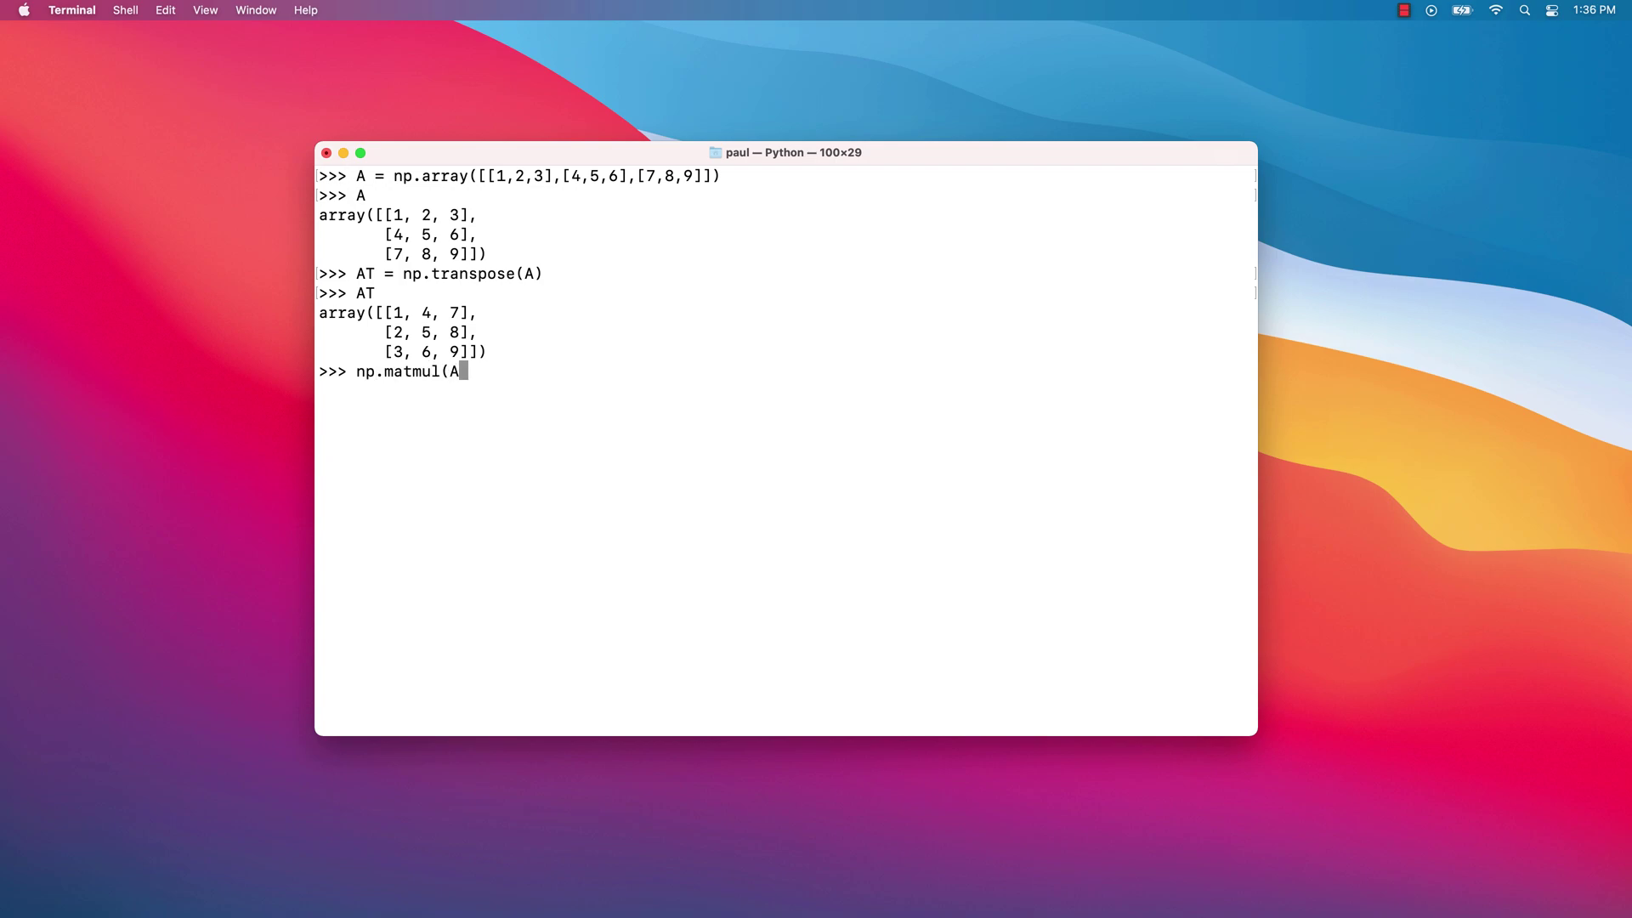
pyautogui.write(', AT)')
pyautogui.press('Return')
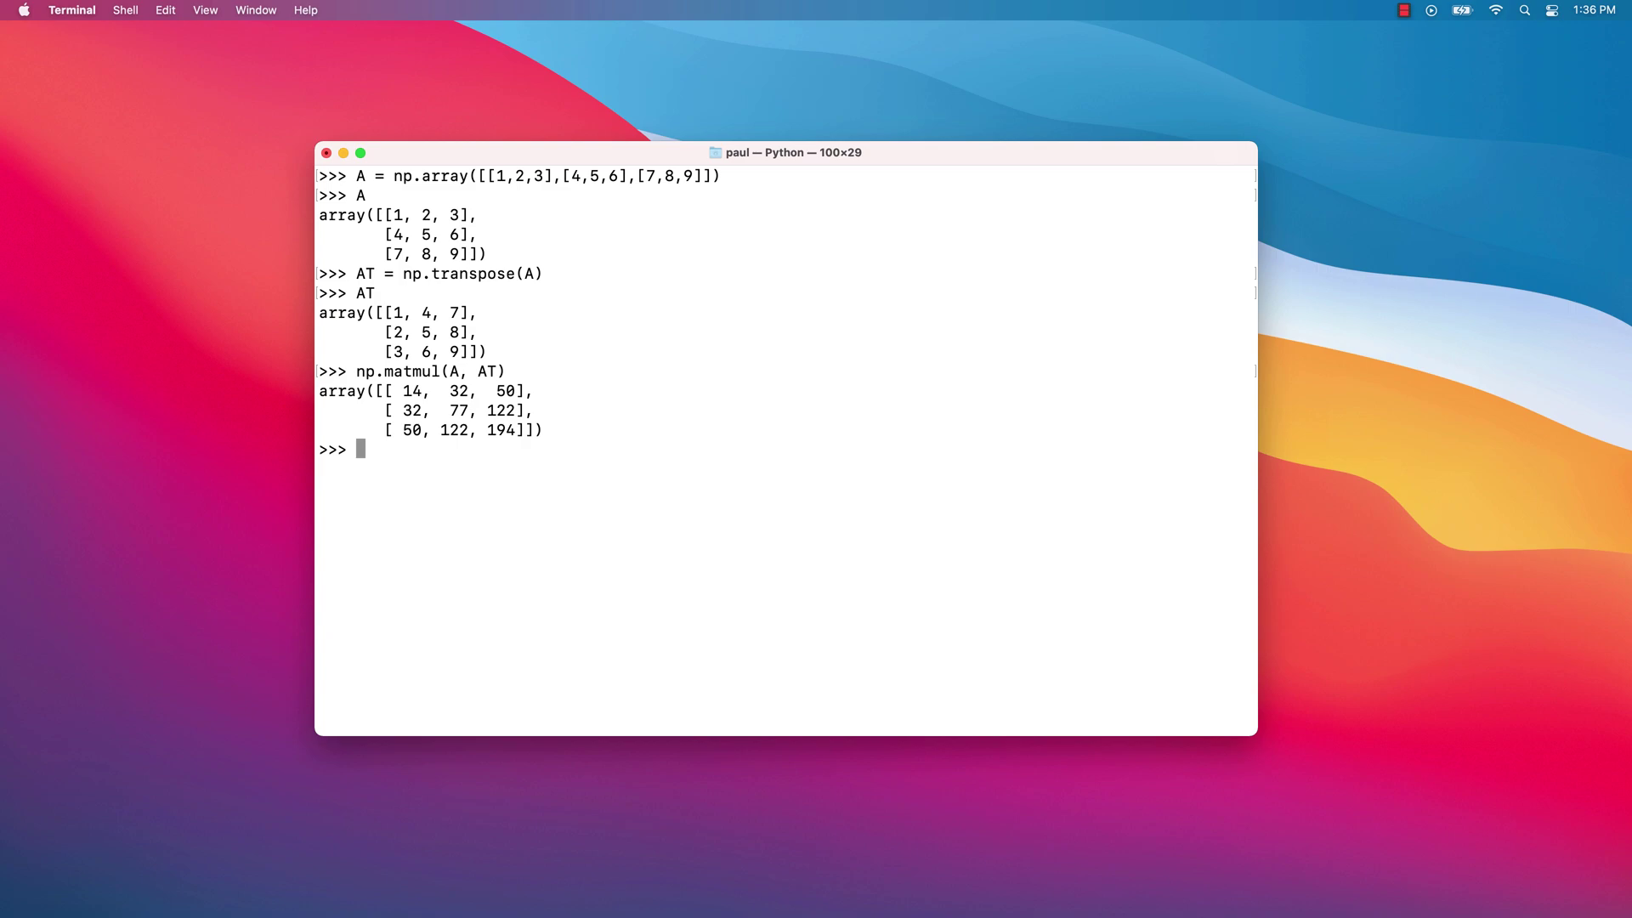
pyautogui.hotkey('ctrl', 'l')
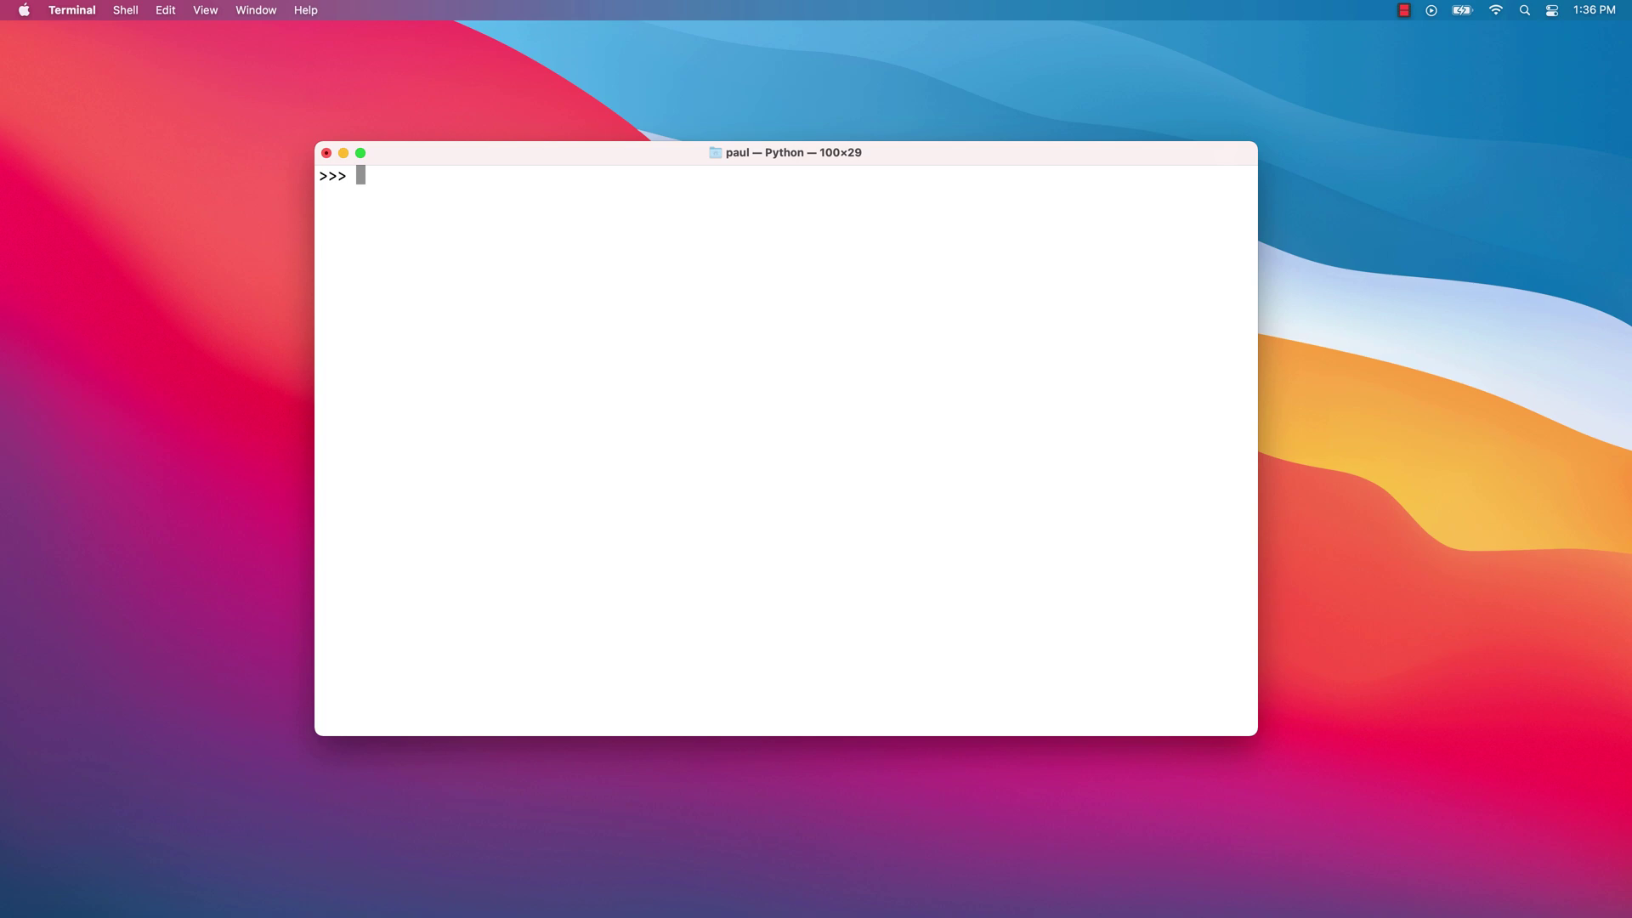
# - Define t = np.linspace(0, 1, 100) and show plt.plot(t, t**2) in a figure
pyautogui.write('t = np.linspace(')
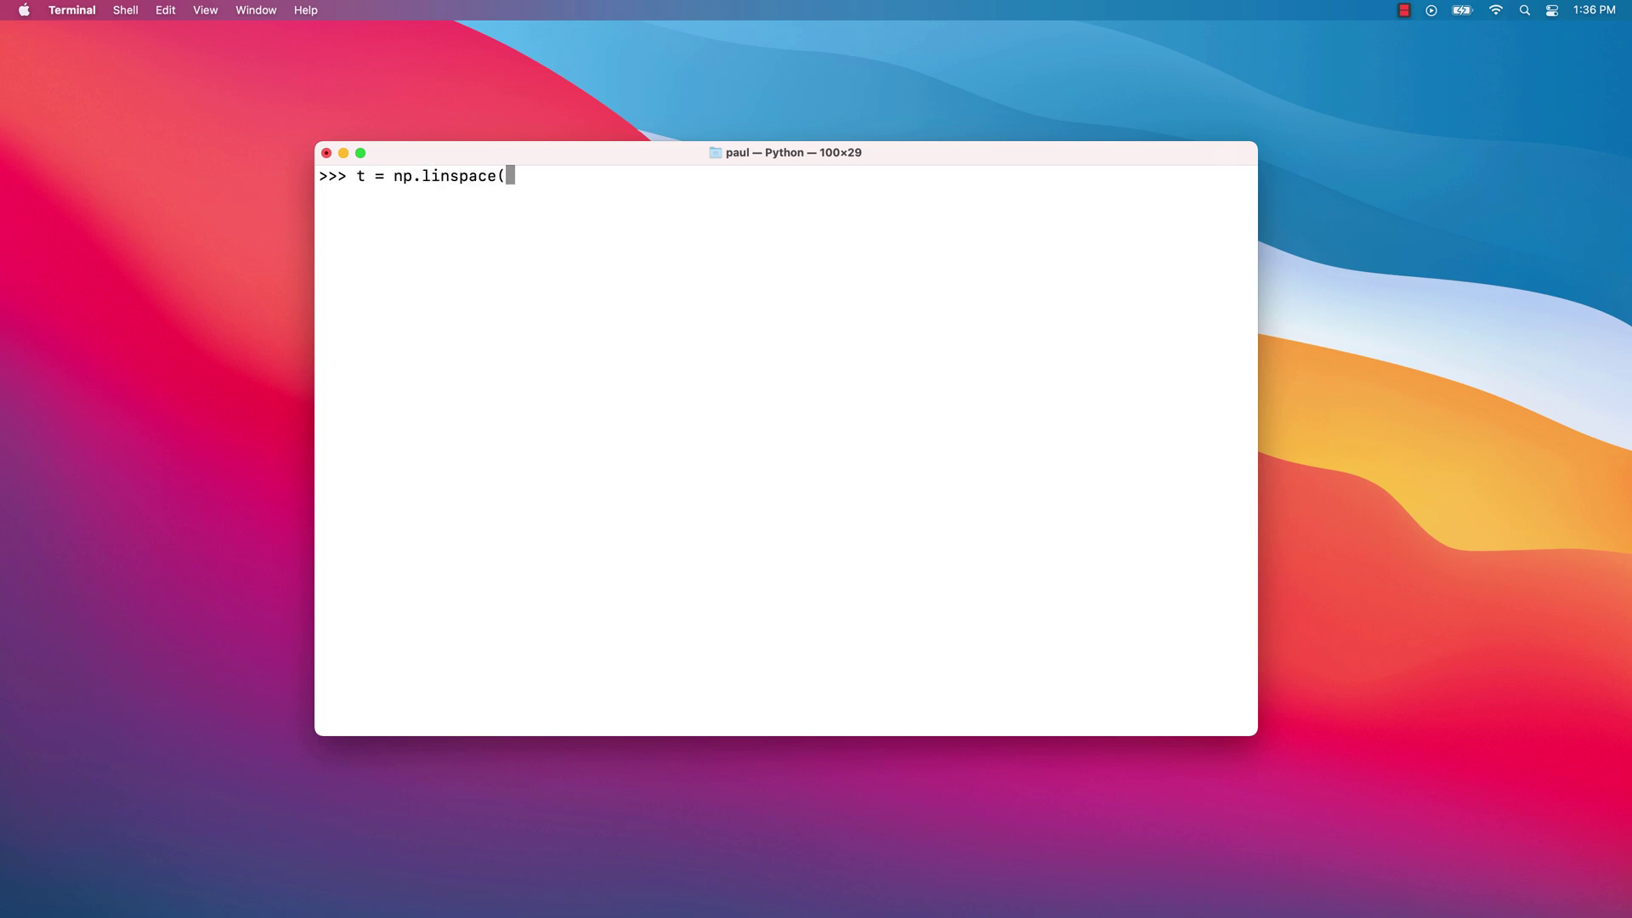
pyautogui.write('0, 1, 100)')
pyautogui.press('Return')
pyautogui.write('plt.plot(t, t**2)')
pyautogui.press('Return')
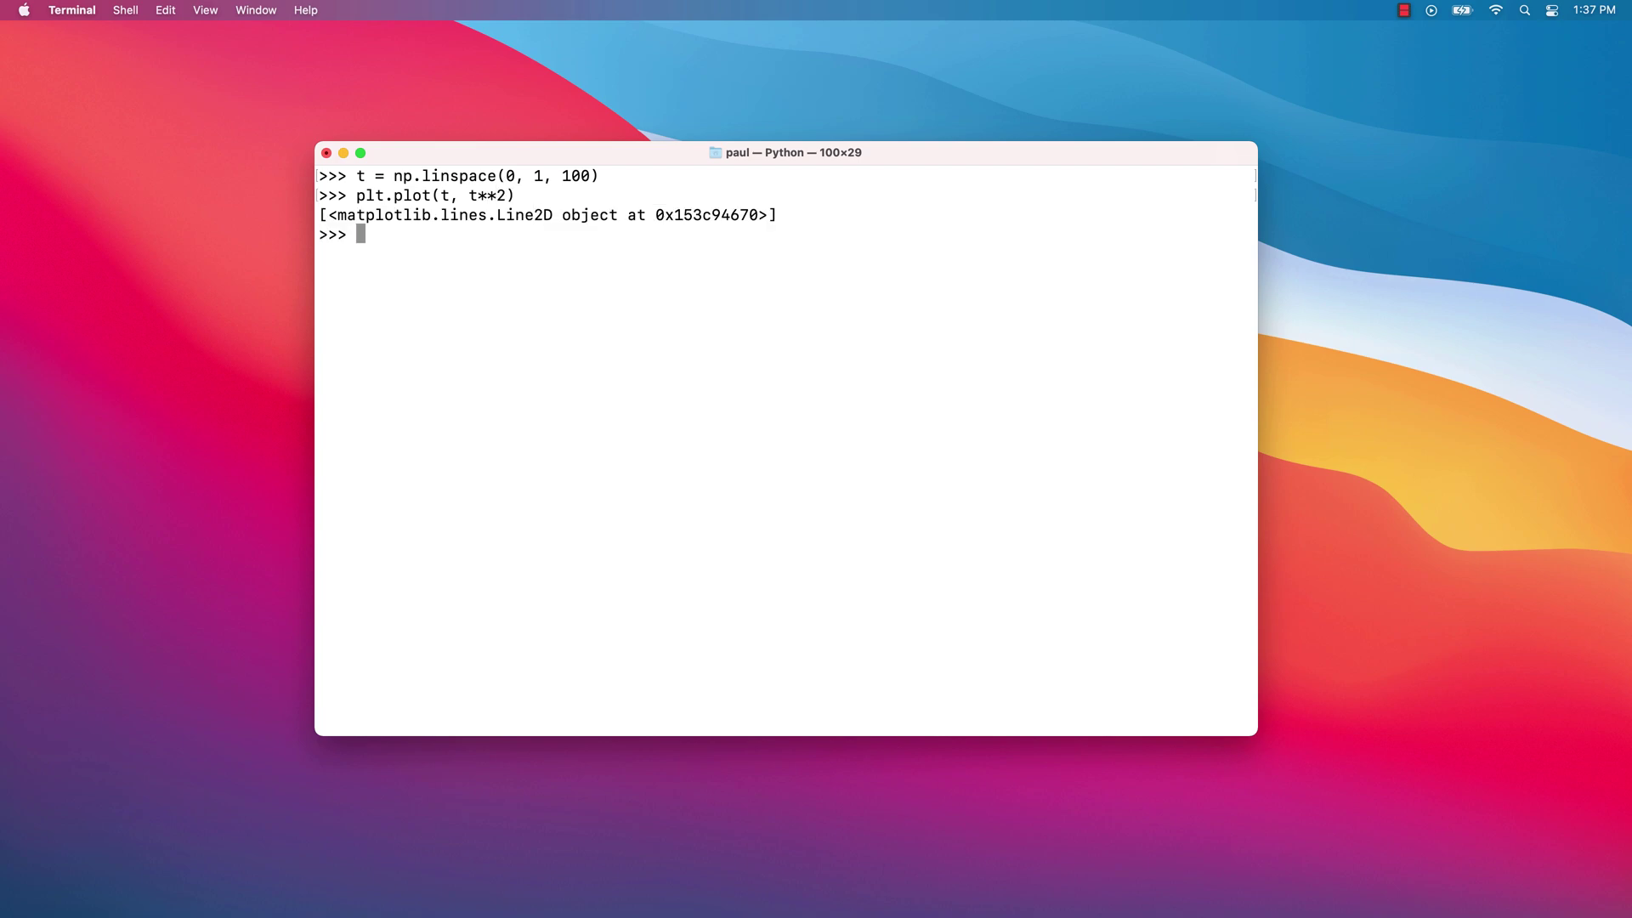
pyautogui.write('plt.show()')
pyautogui.press('Return')
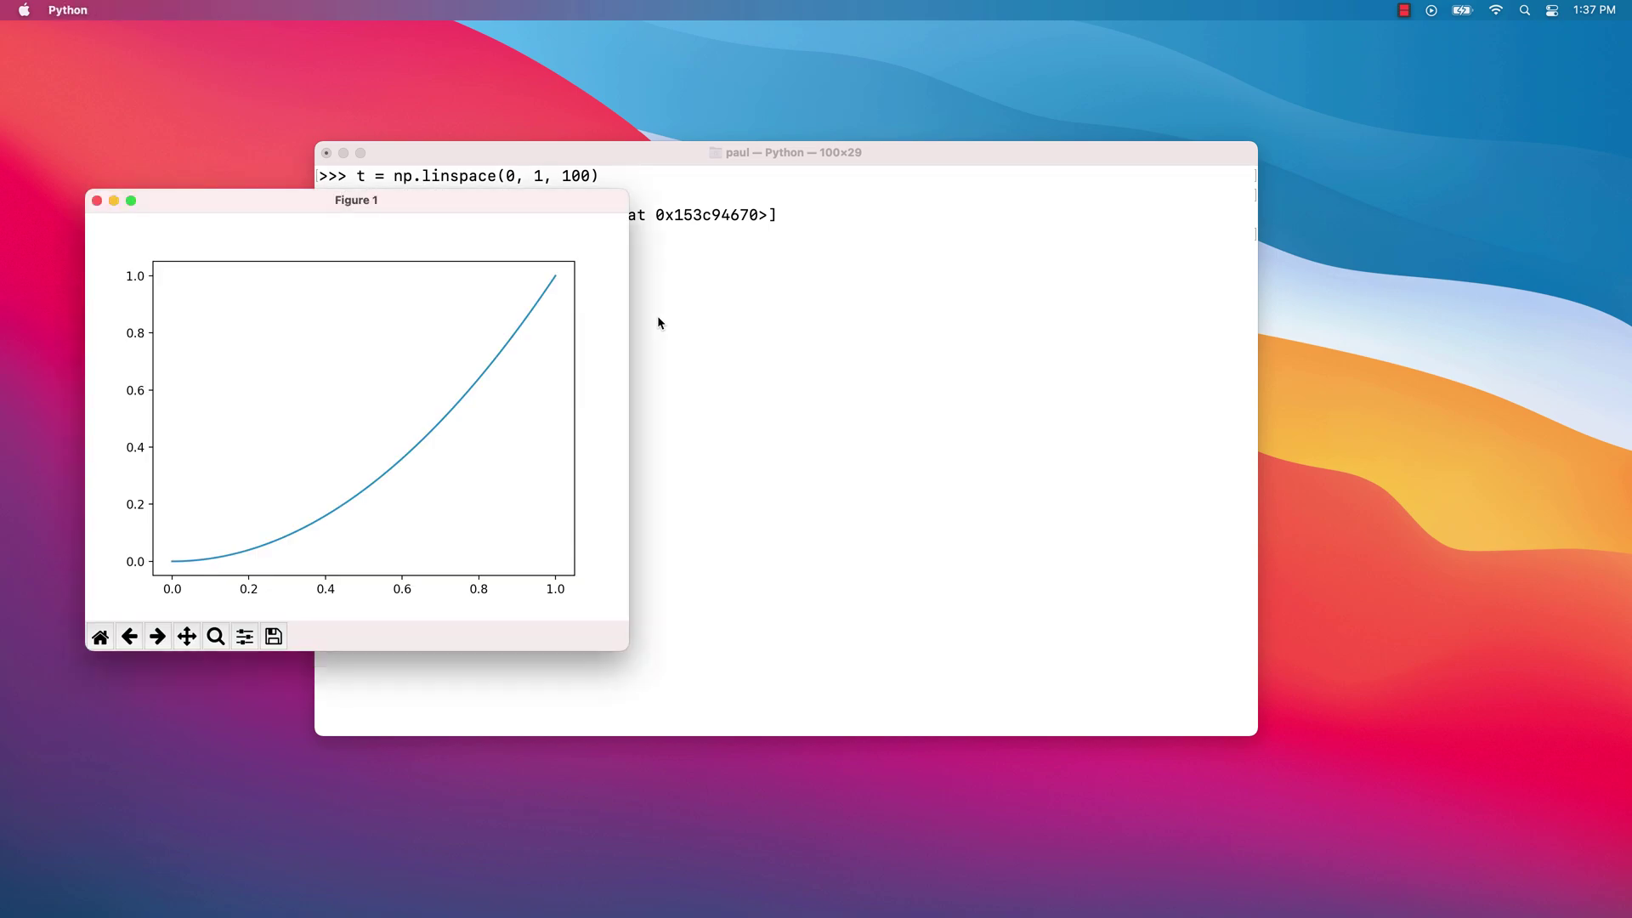
# - Close Figure 1 and clear the Python session screen
pyautogui.click(97, 200)
pyautogui.click(510, 342)
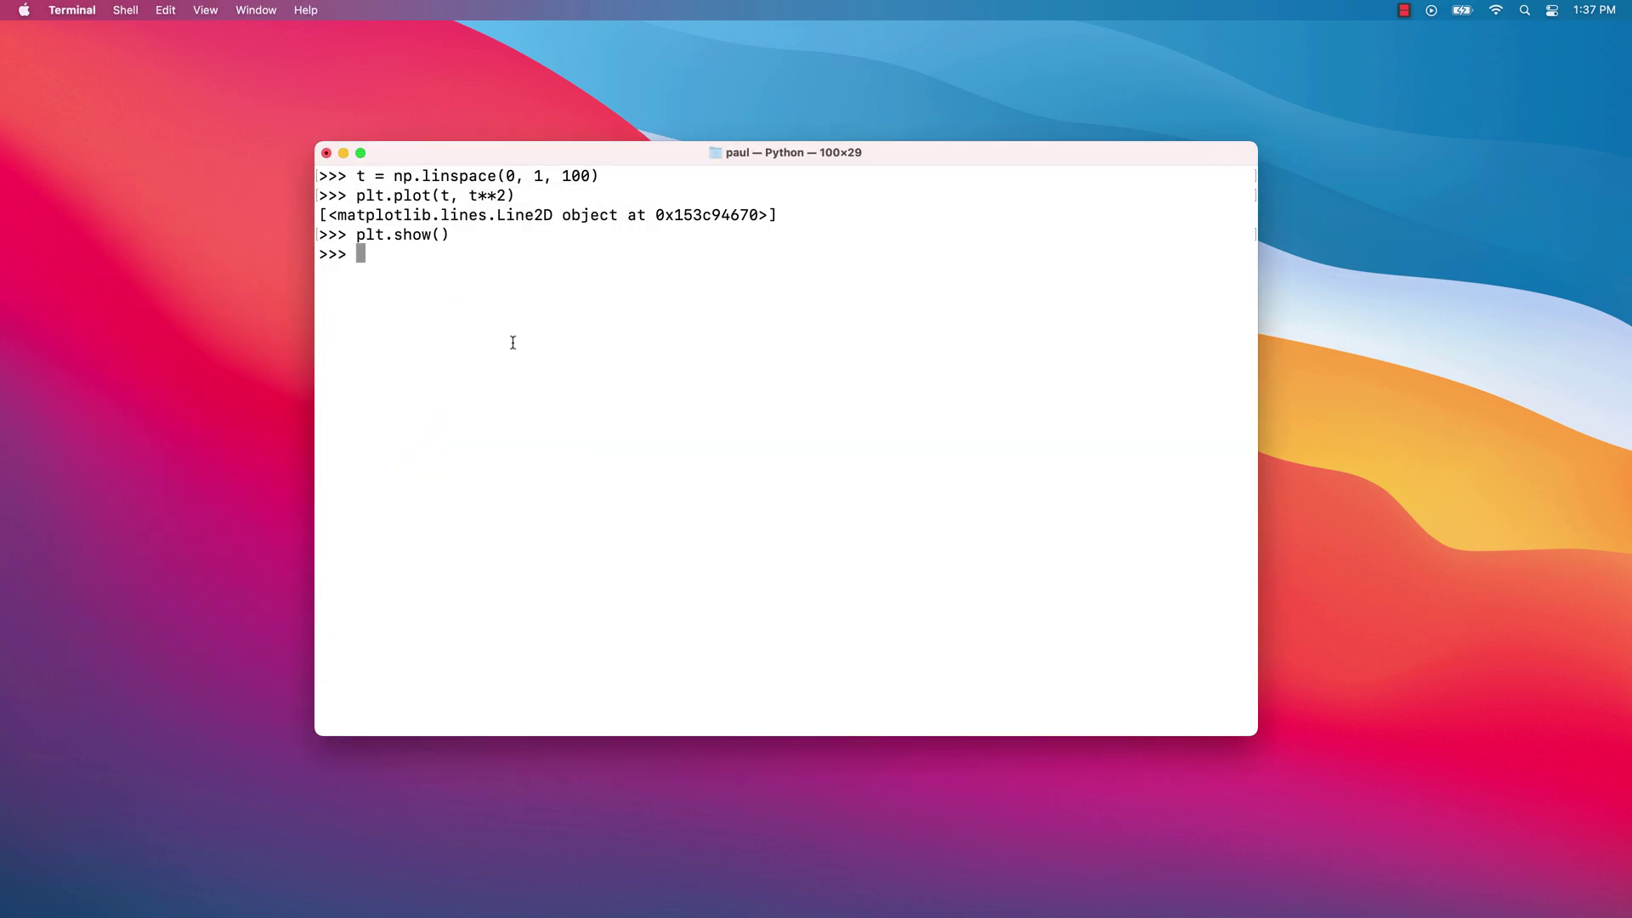
pyautogui.hotkey('ctrl', 'l')
# - Enable plt.ion(), replot t**2, and move the Terminal window to the right of Figure 1
pyautogui.write('plt.ion()')
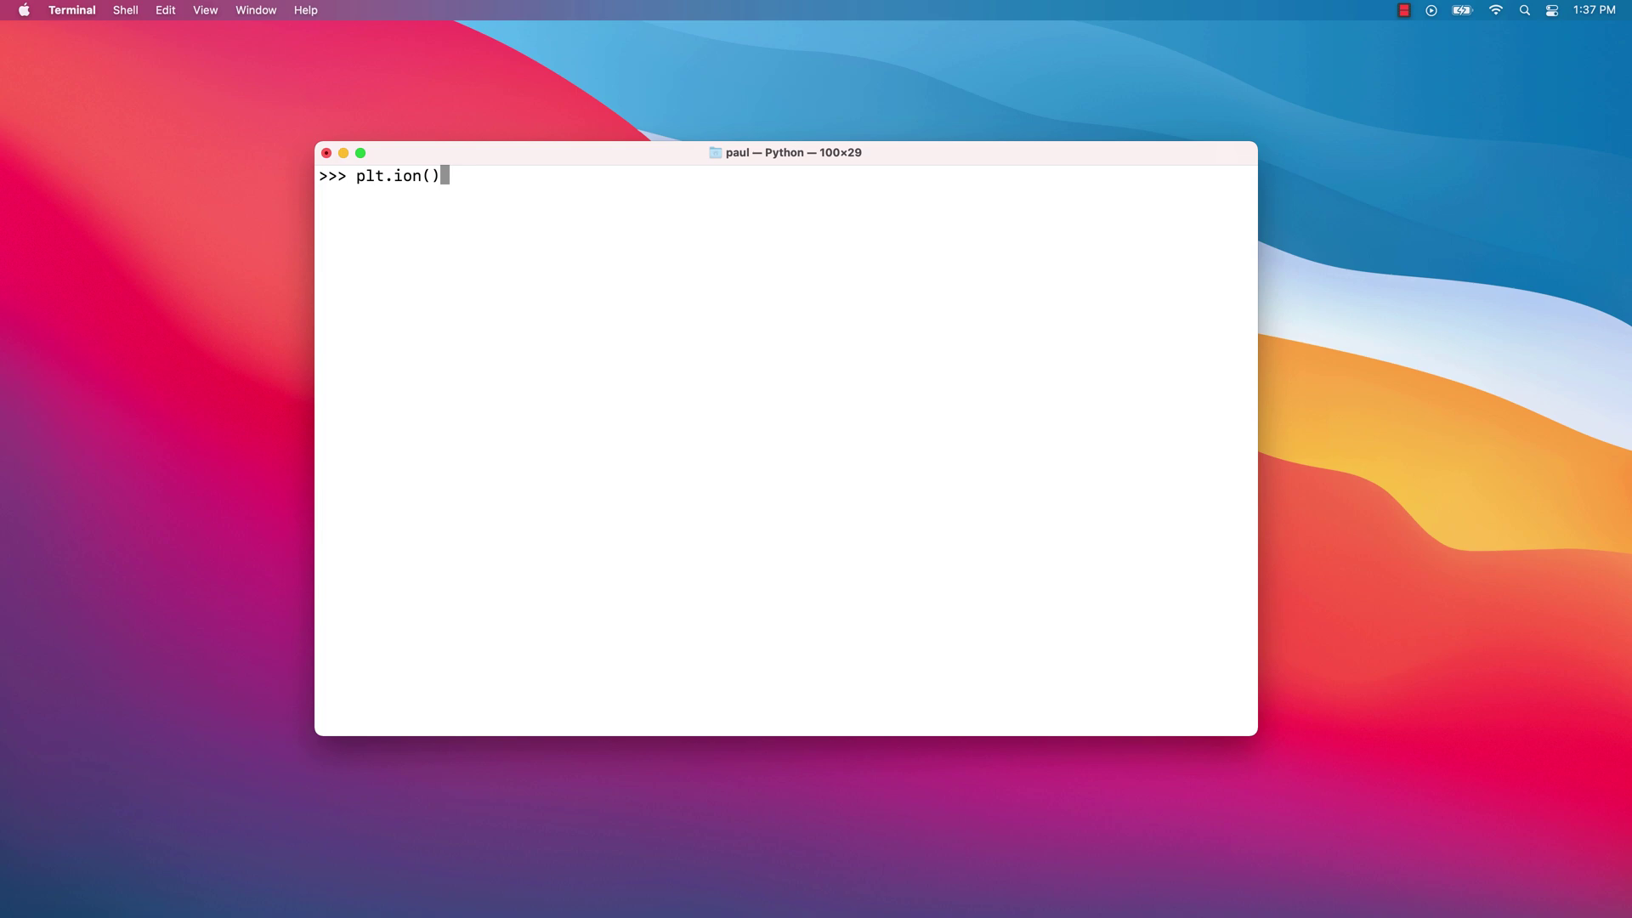
pyautogui.press('Return')
pyautogui.write('plt.plot(t, t**2)')
pyautogui.press('Return')
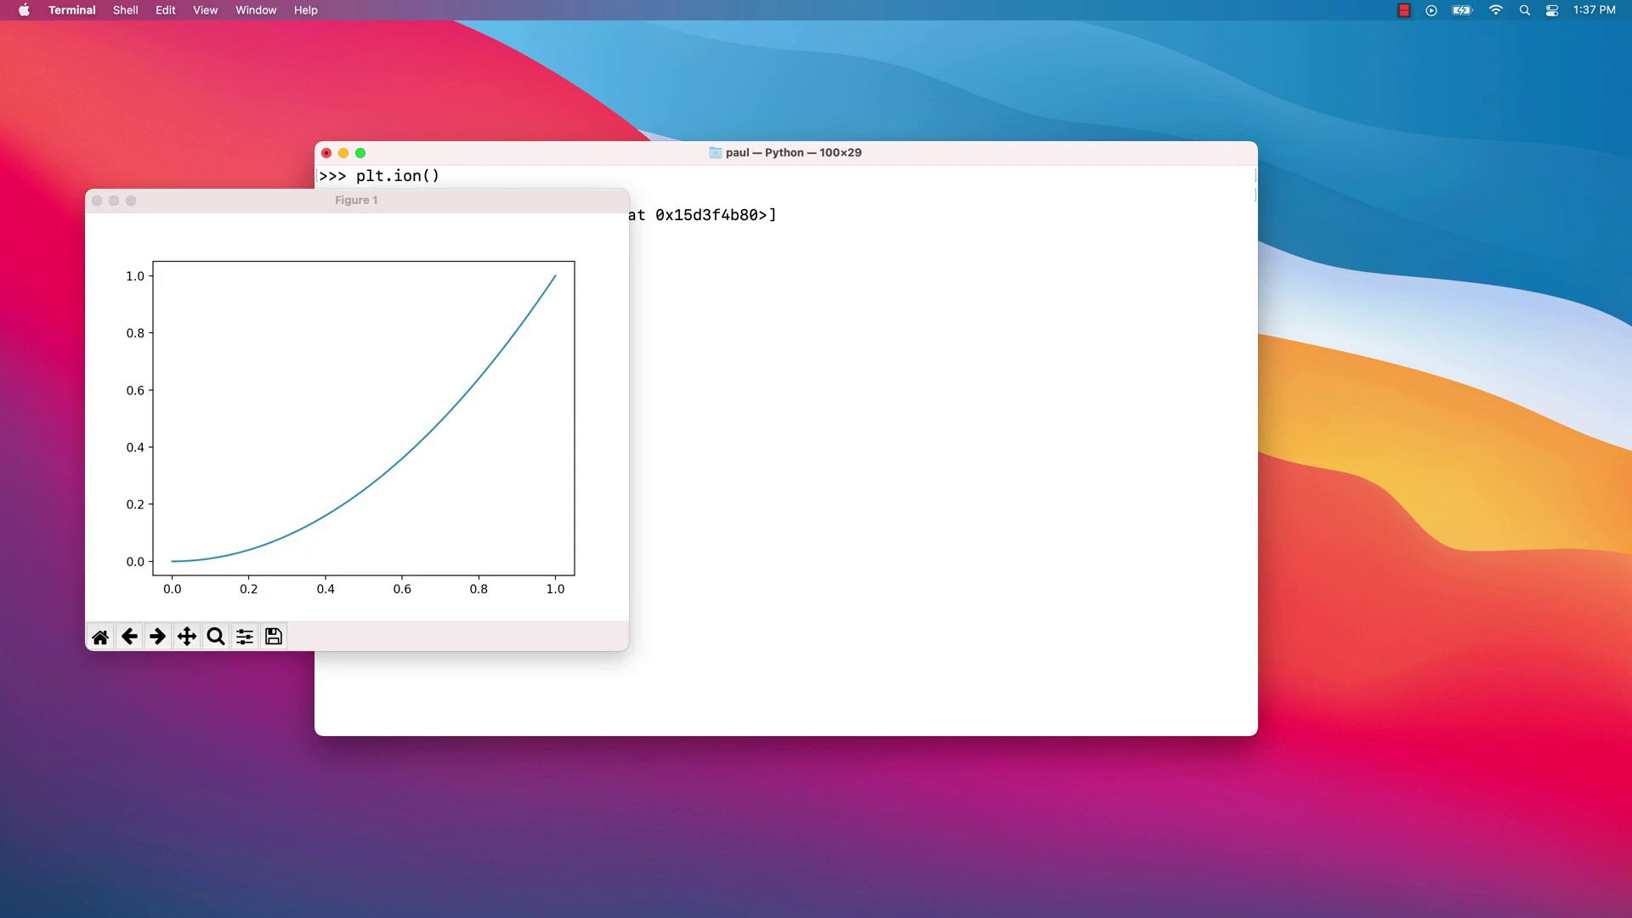
pyautogui.click(629, 153)
pyautogui.moveTo(630, 153); pyautogui.dragTo(972, 159)
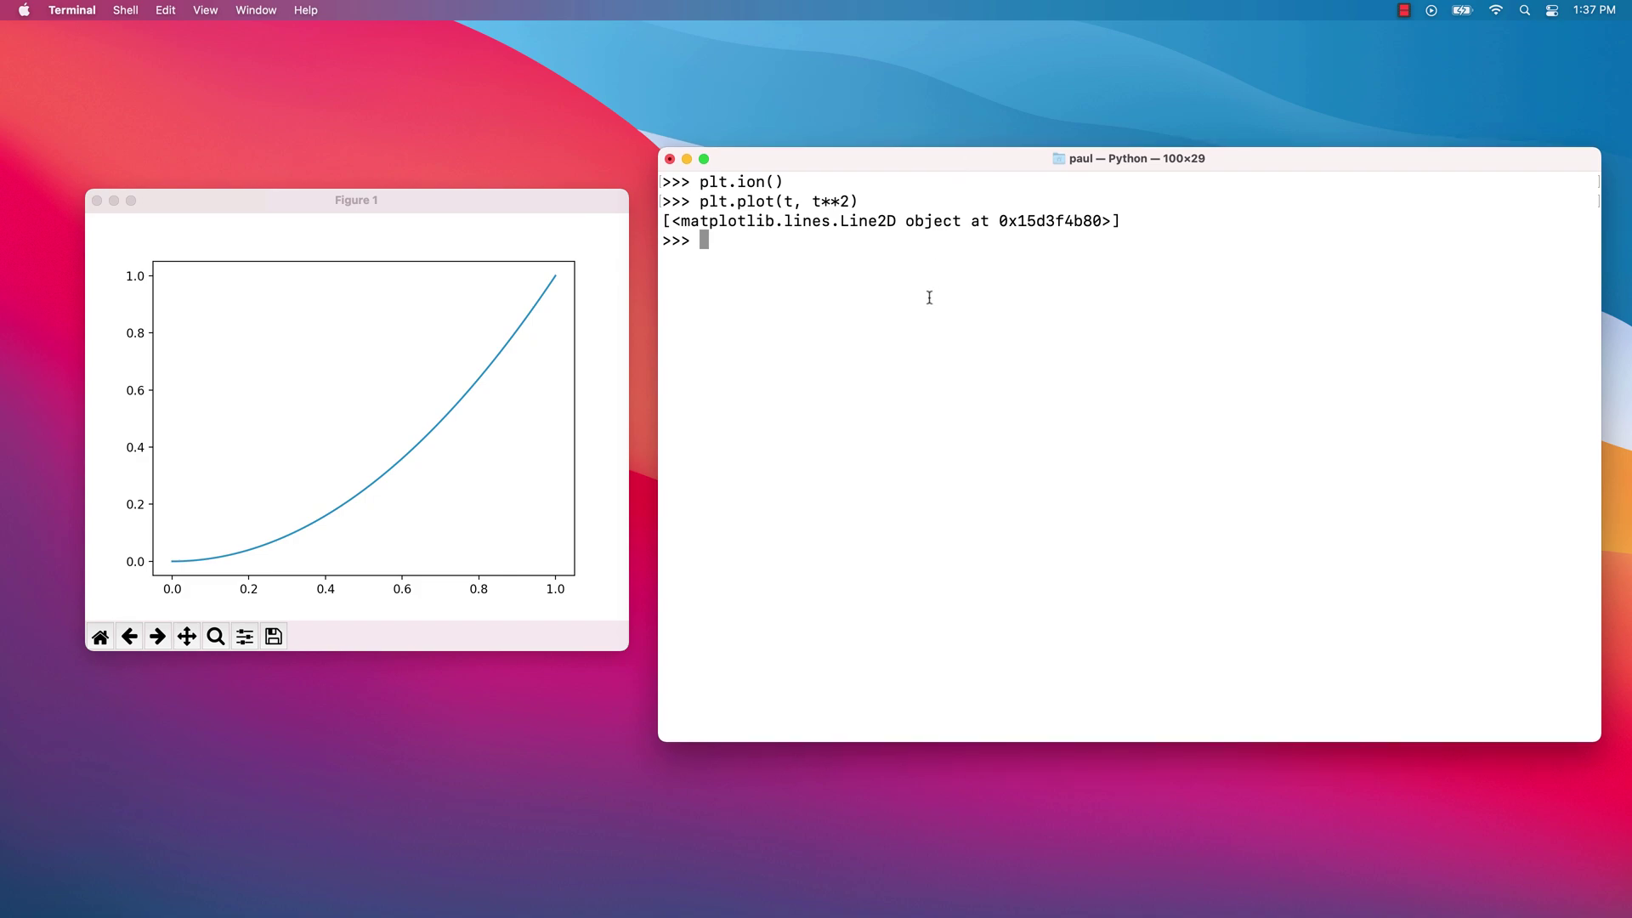
# - Title the figure 'My first plot', add the t**3 curve, and label the x-axis 't'
pyautogui.write("plt.title('My first ")
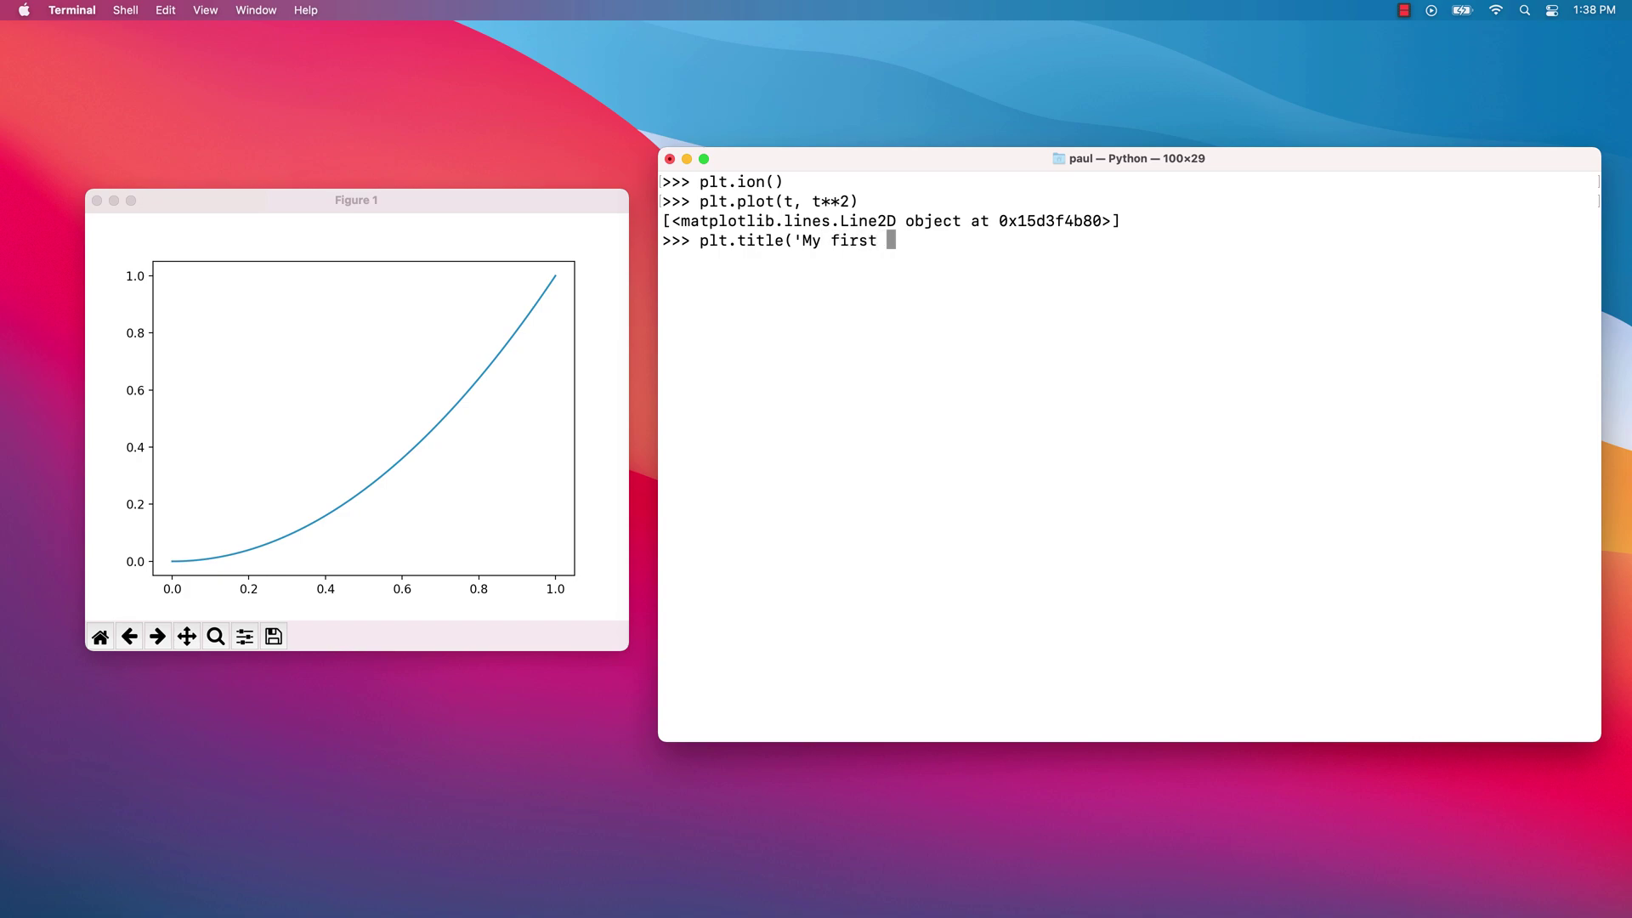
pyautogui.write("plot')")
pyautogui.press('Return')
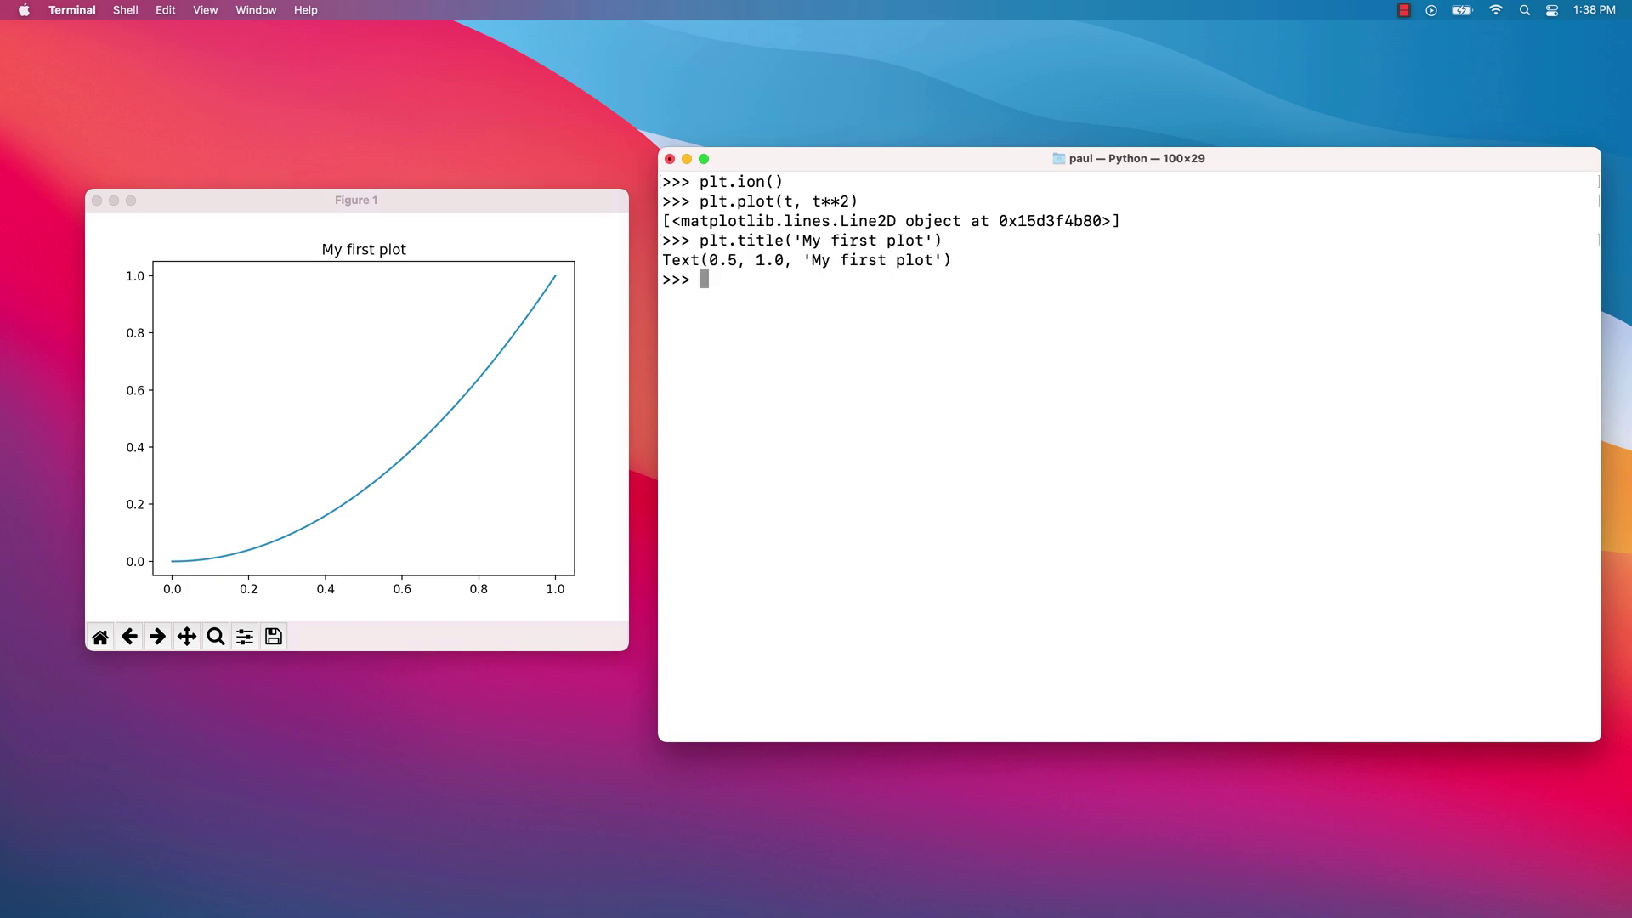
pyautogui.write('plt.plot(t, t**3)')
pyautogui.press('Return')
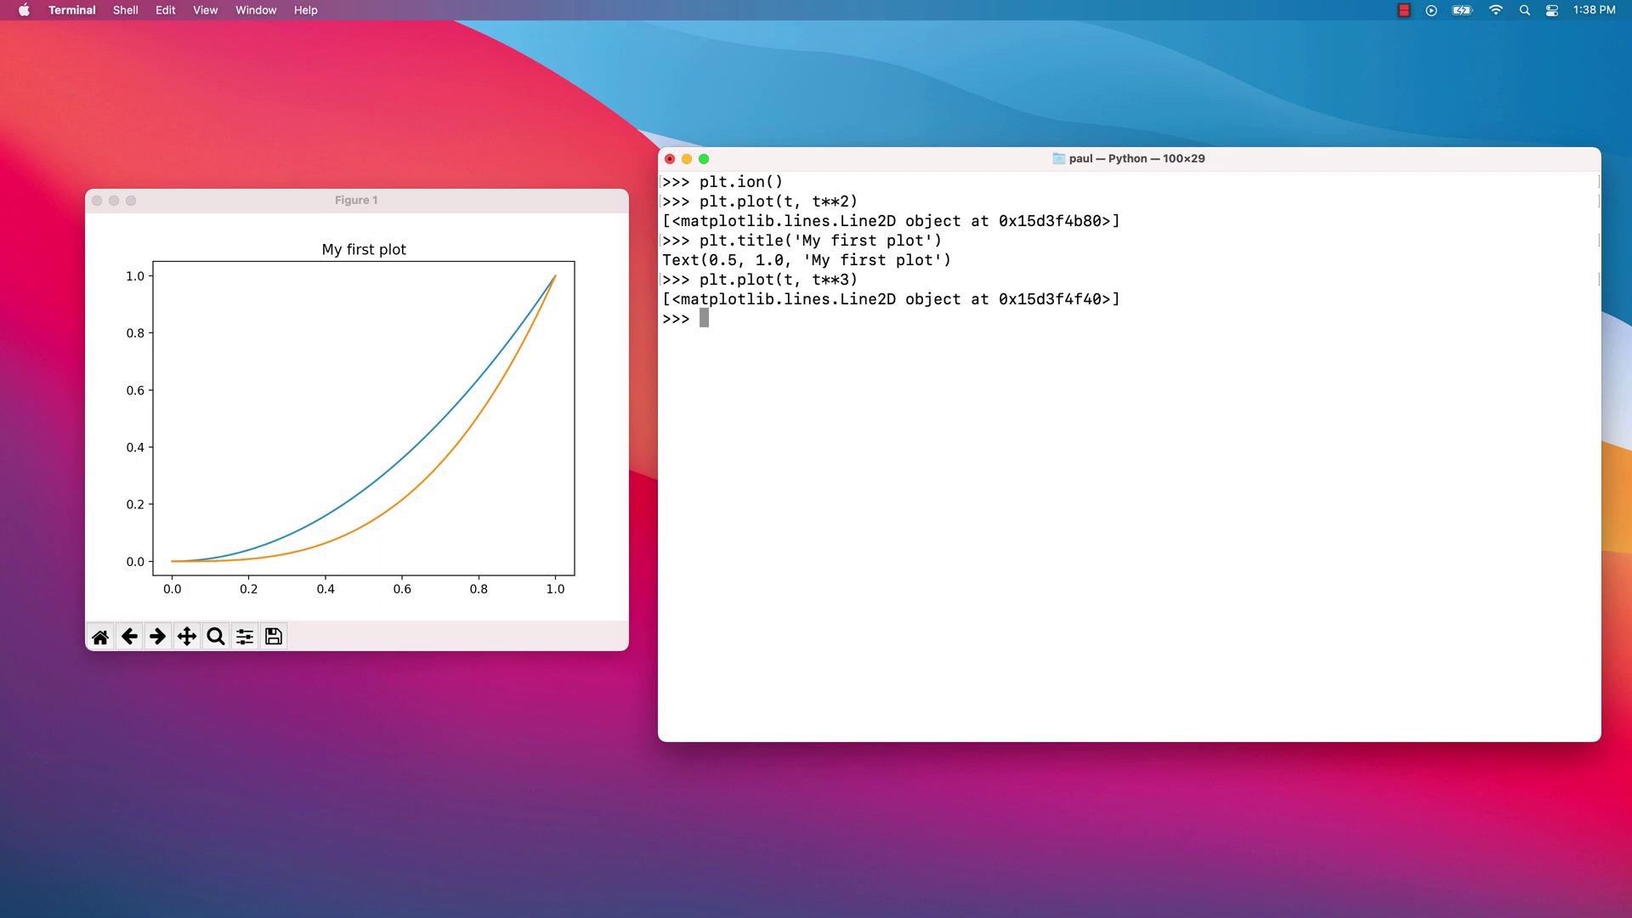
pyautogui.write("plt.xlabel('t')")
pyautogui.press('Return')
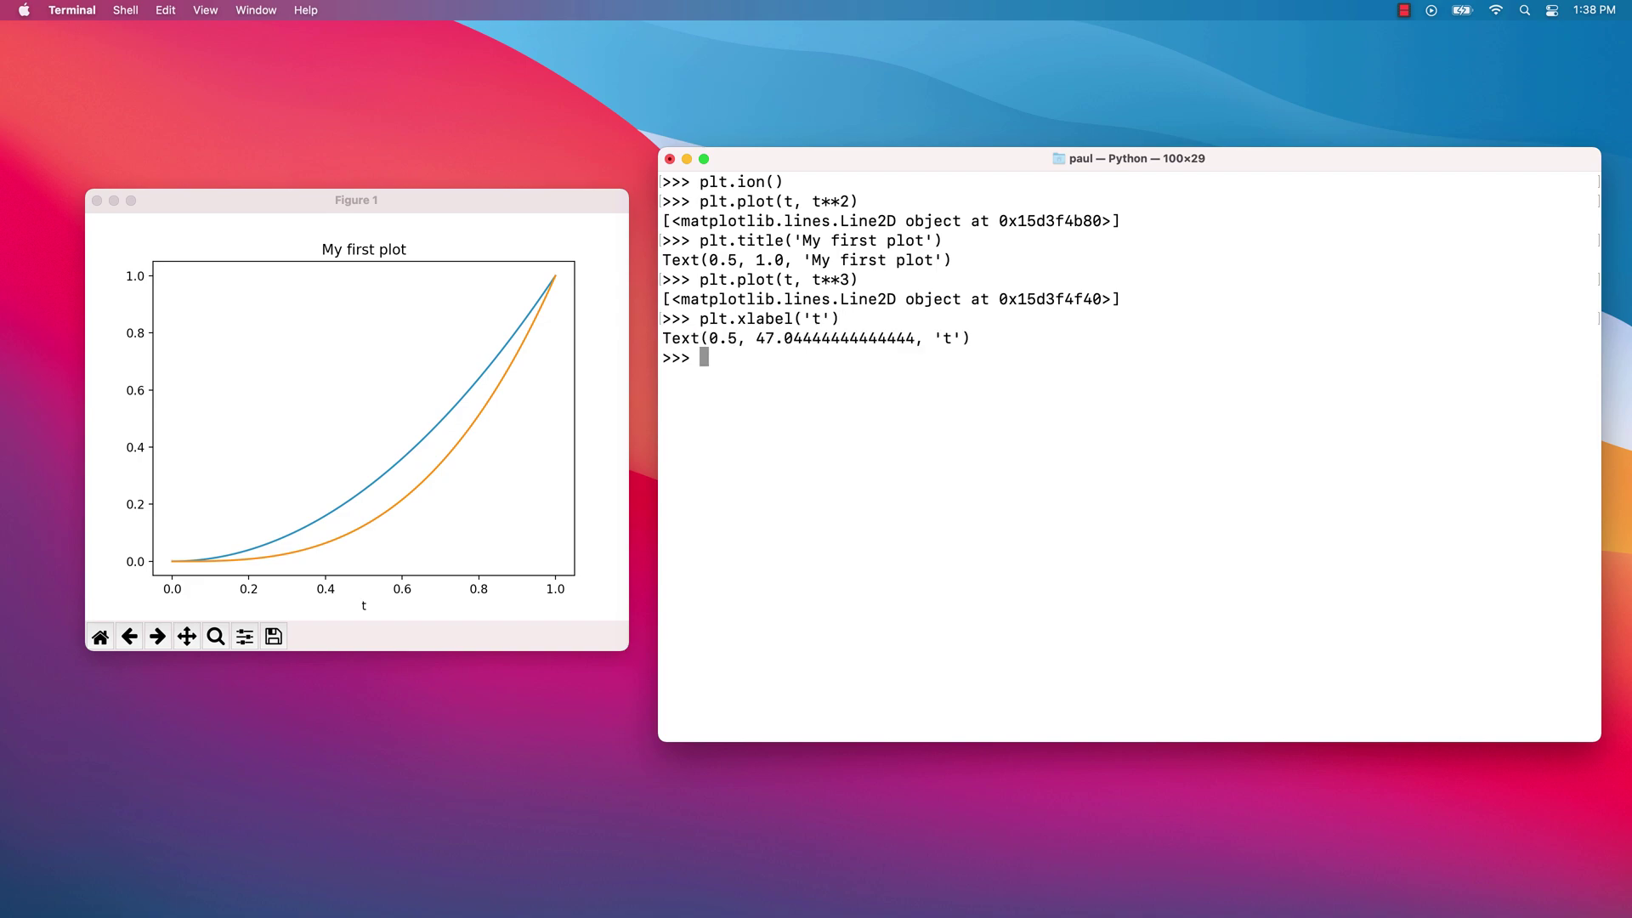
# - Turn interactive plotting off with plt.ioff() and bring up the figure's save dialog
pyautogui.write('plt.ioff()')
pyautogui.press('Return')
pyautogui.click(273, 637)
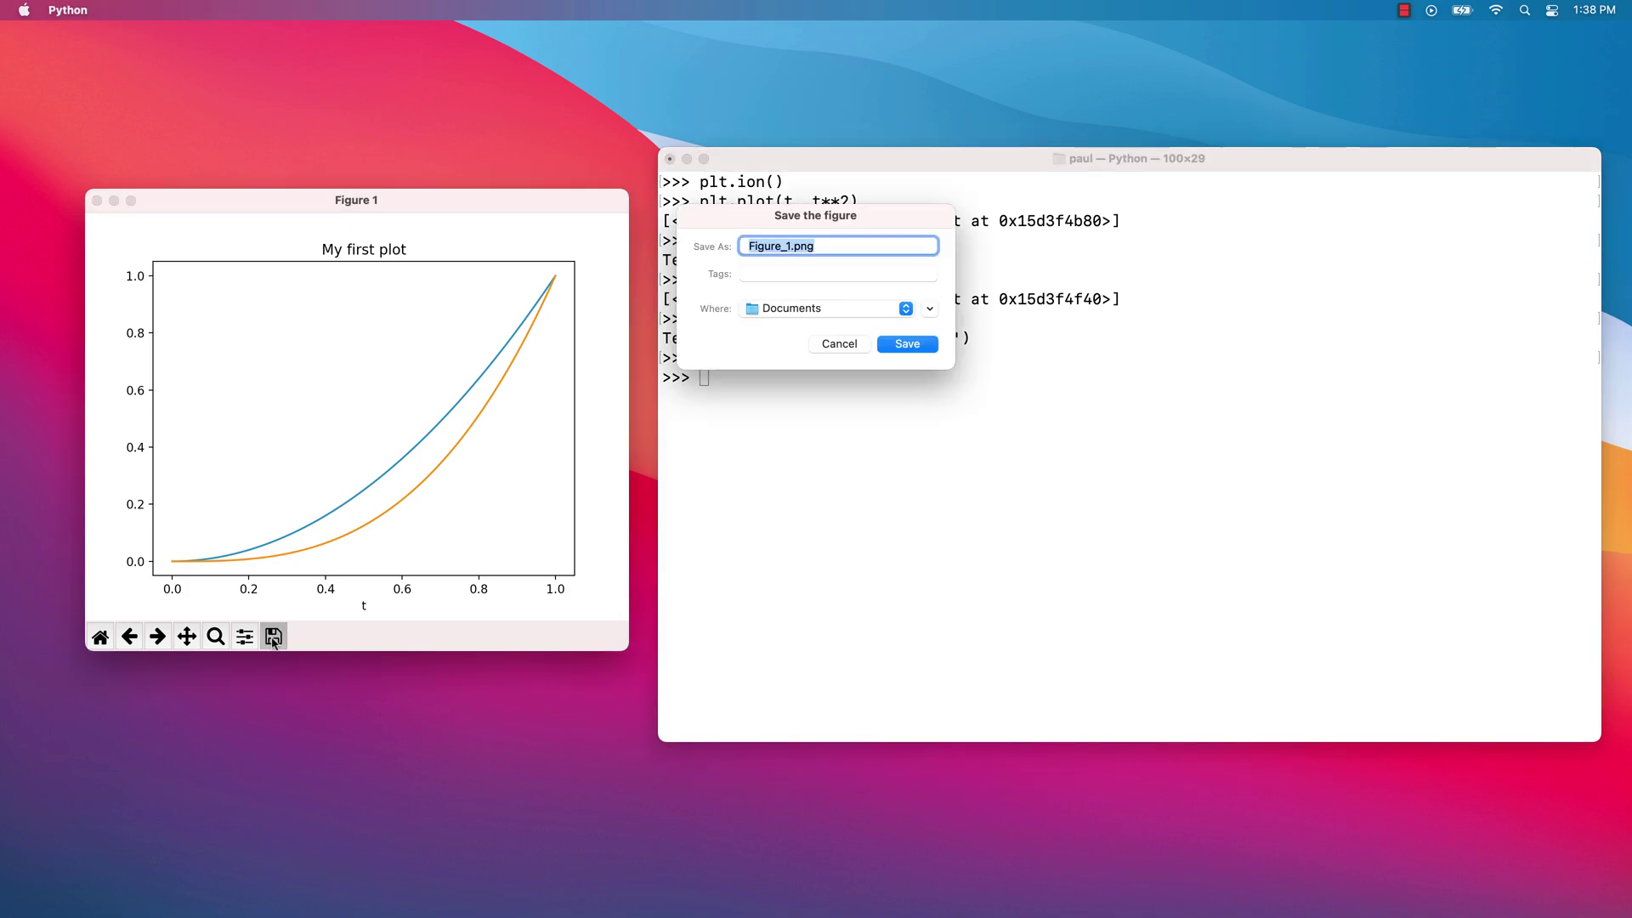